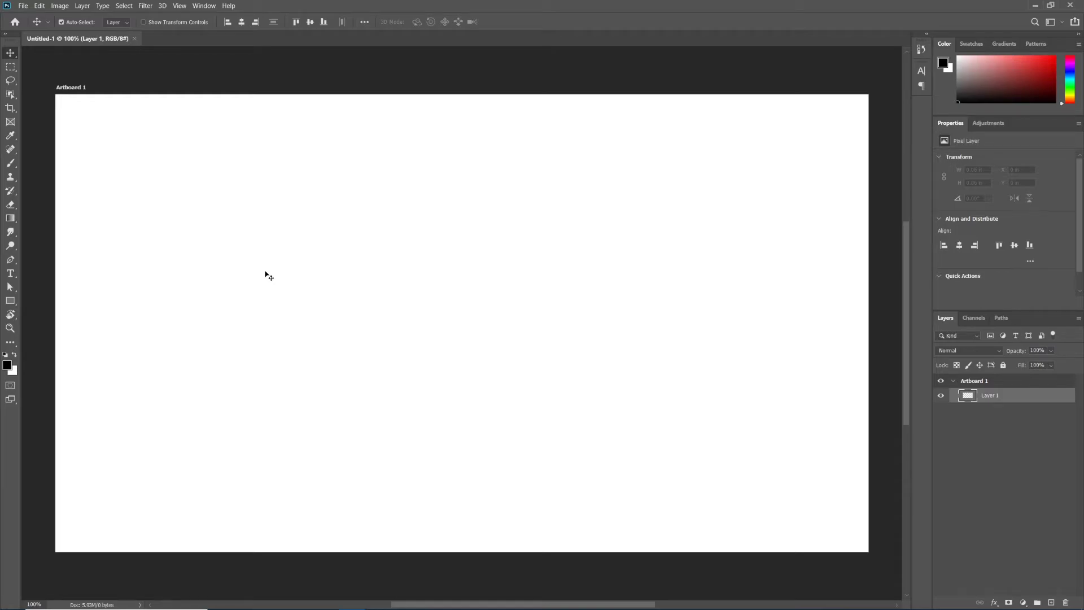
pyautogui.moveTo(427, 342); pyautogui.dragTo(461, 354)
pyautogui.click(397, 265)
pyautogui.moveTo(546, 414)
pyautogui.mouseDown()
pyautogui.moveTo(218, 165)
pyautogui.moveTo(540, 303)
pyautogui.mouseUp()
pyautogui.moveTo(620, 369); pyautogui.dragTo(447, 283)
pyautogui.click(268, 218)
pyautogui.moveTo(267, 218); pyautogui.dragTo(521, 357)
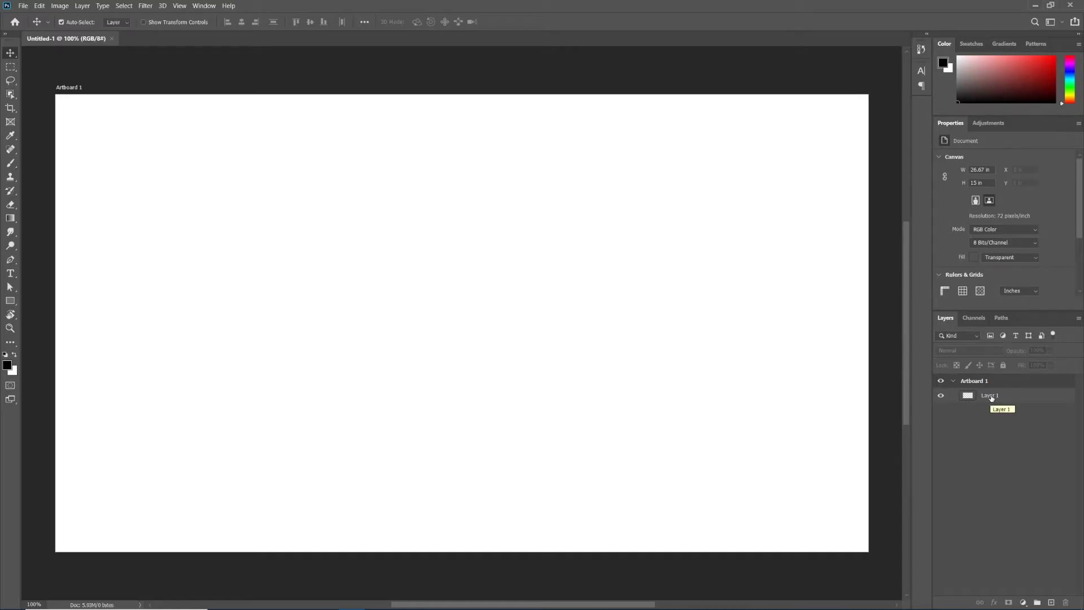
pyautogui.click(991, 397)
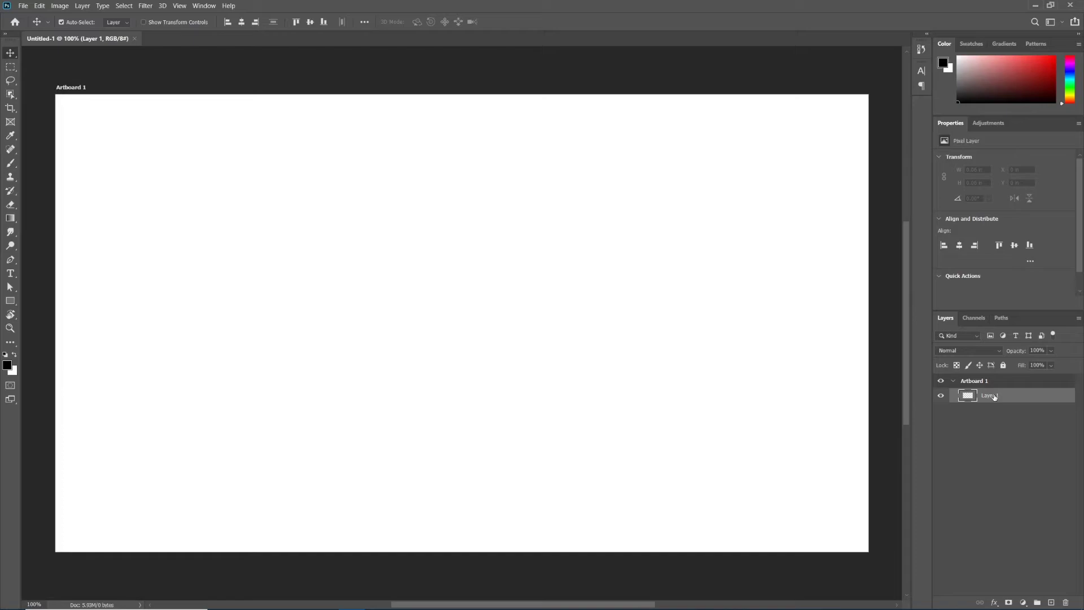
pyautogui.click(1006, 453)
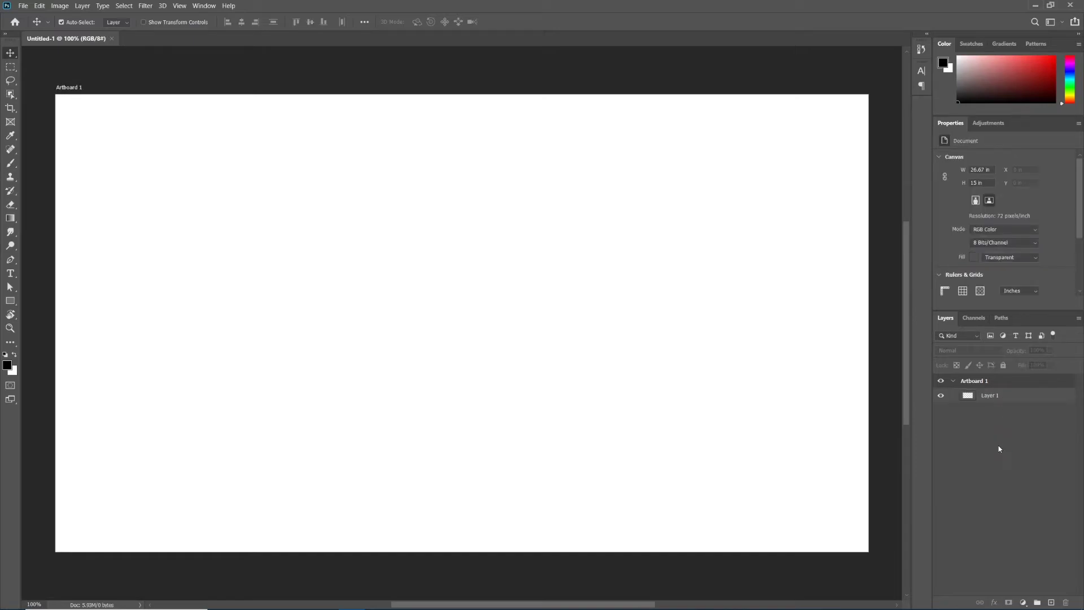
pyautogui.click(991, 397)
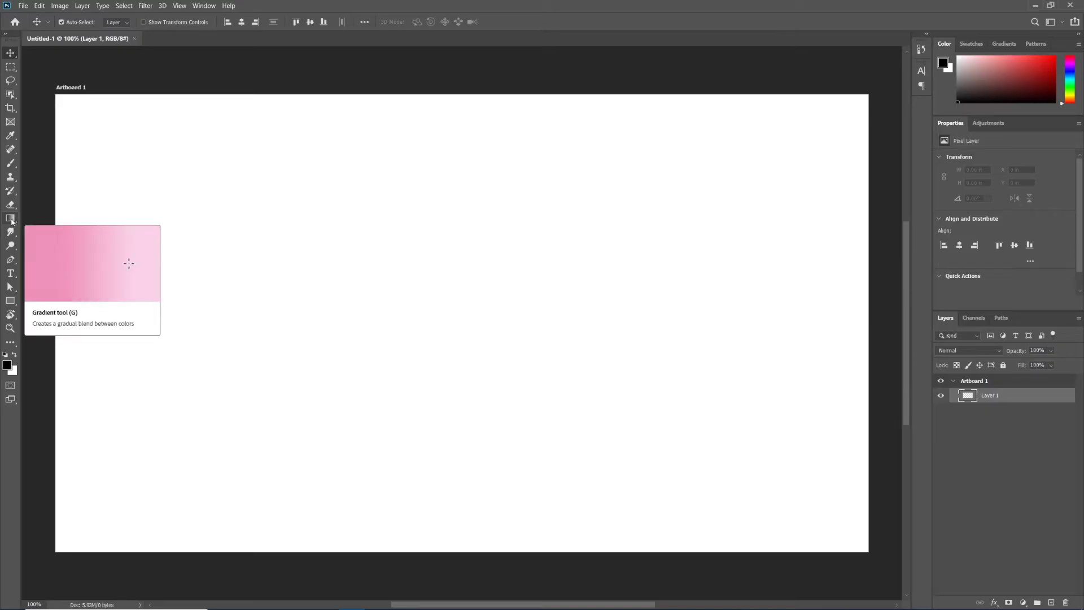
# Choose the Paint Bucket tool from the Gradient tool's flyout.
pyautogui.click(13, 220)
pyautogui.rightClick(12, 219)
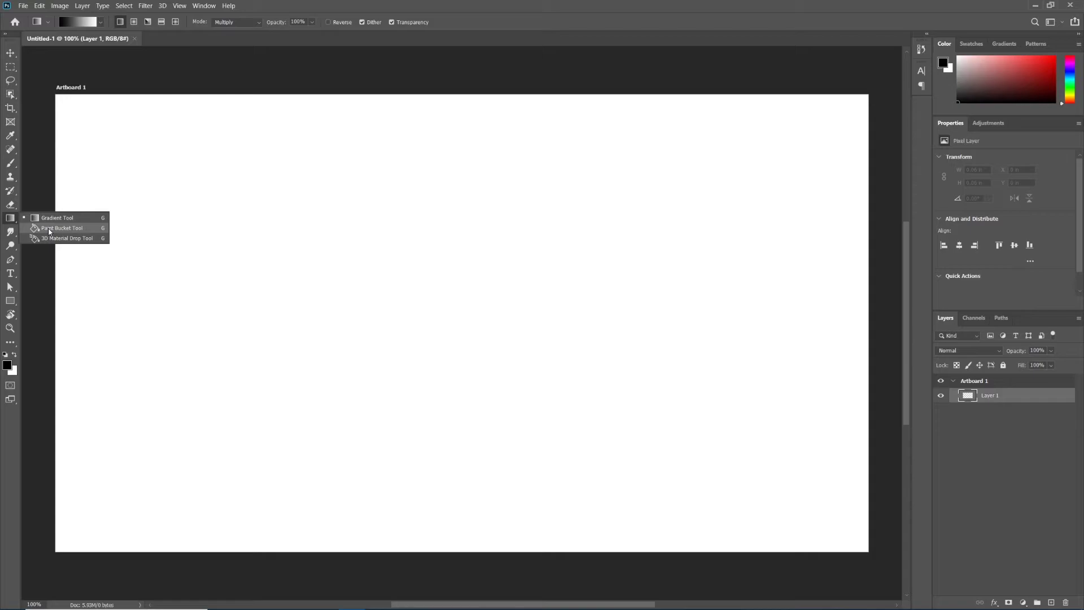
pyautogui.click(49, 229)
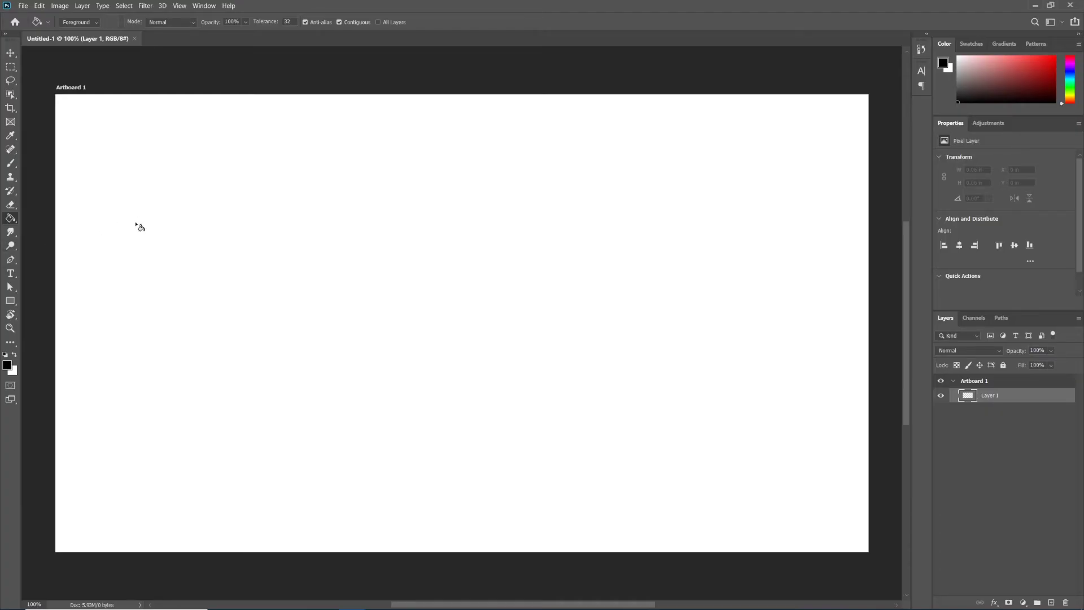
pyautogui.click(402, 289)
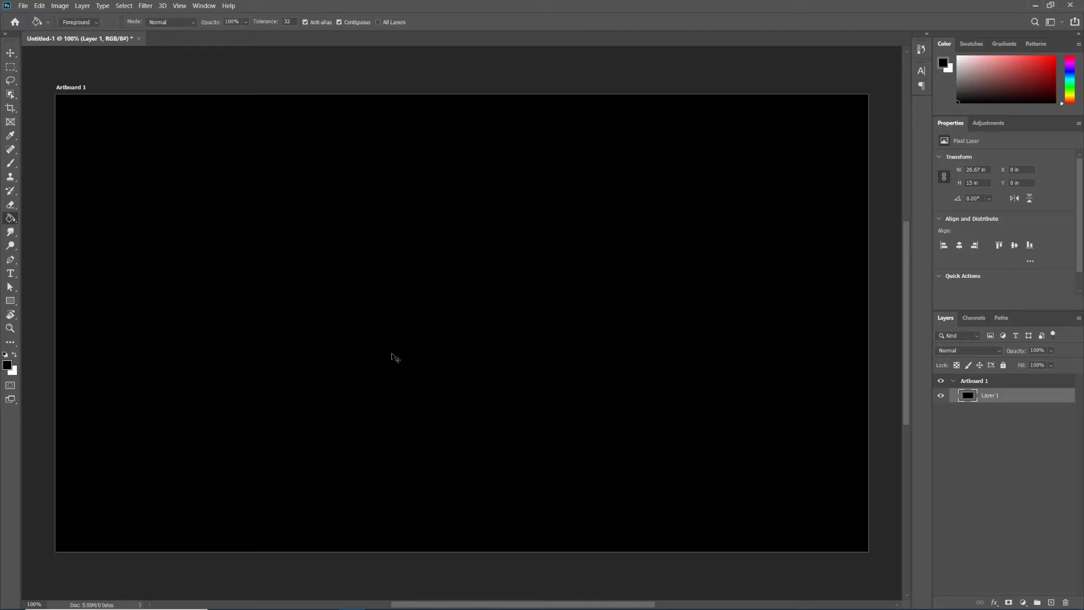
pyautogui.hotkey('ctrl', 'z')
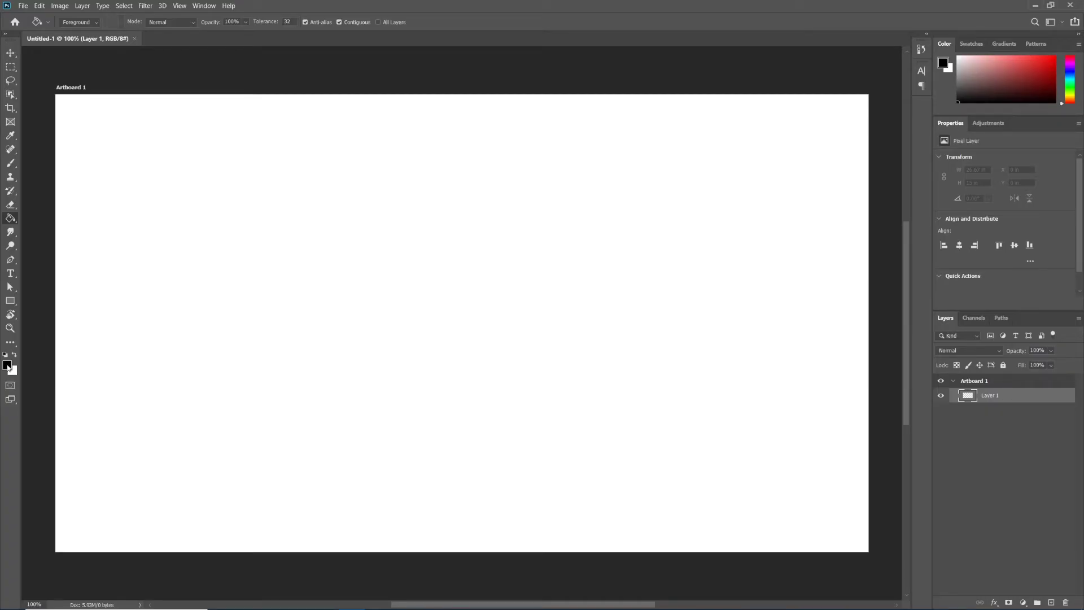
# Pick bright cyan 19c3f4 in the Color Picker as the foreground colour.
pyautogui.click(9, 366)
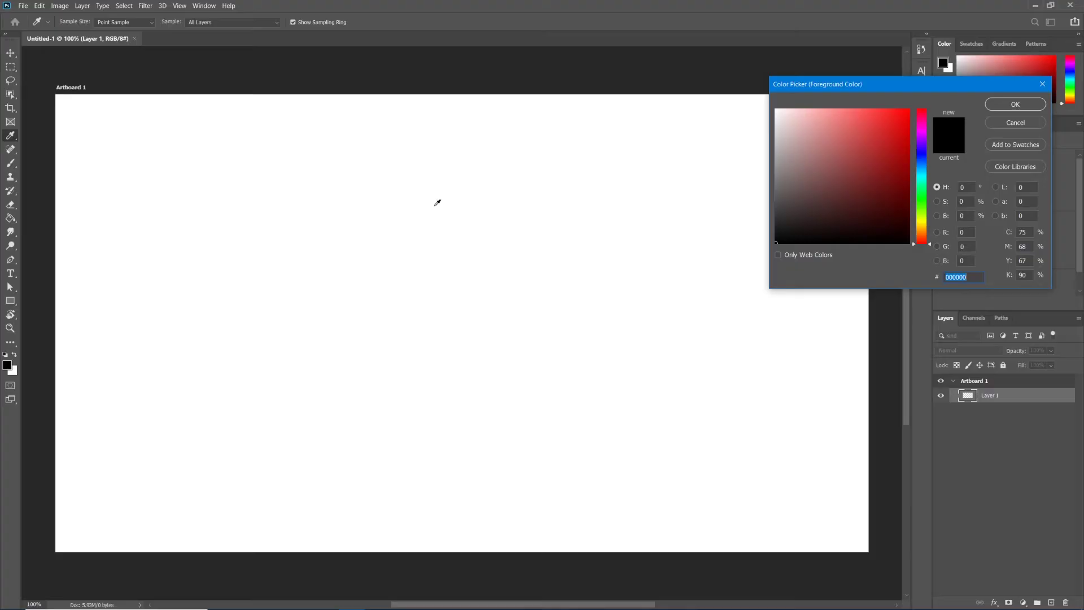
pyautogui.moveTo(817, 84); pyautogui.dragTo(441, 200)
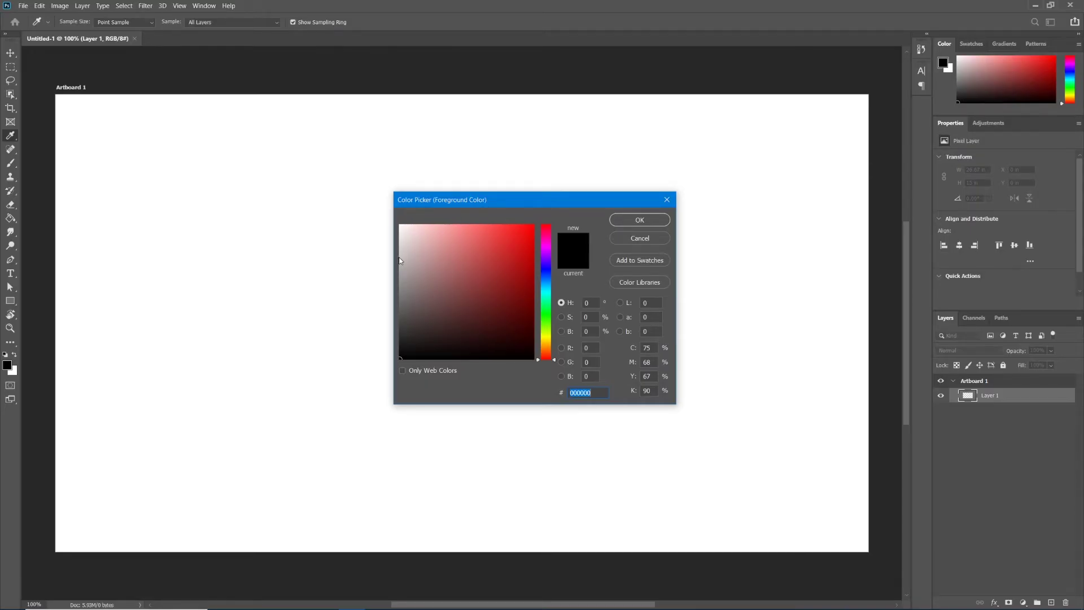
pyautogui.moveTo(413, 238)
pyautogui.mouseDown()
pyautogui.moveTo(514, 256)
pyautogui.moveTo(517, 280)
pyautogui.moveTo(521, 231)
pyautogui.moveTo(505, 237)
pyautogui.mouseUp()
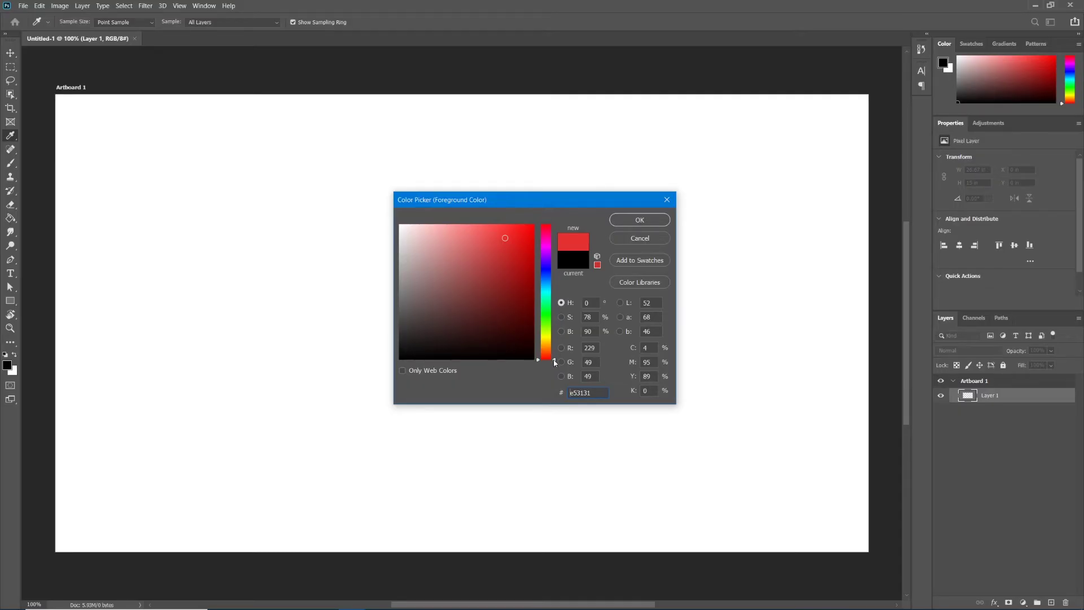
pyautogui.moveTo(555, 362)
pyautogui.mouseDown()
pyautogui.moveTo(553, 247)
pyautogui.moveTo(505, 260)
pyautogui.moveTo(505, 242)
pyautogui.moveTo(556, 263)
pyautogui.moveTo(557, 290)
pyautogui.moveTo(548, 287)
pyautogui.mouseUp()
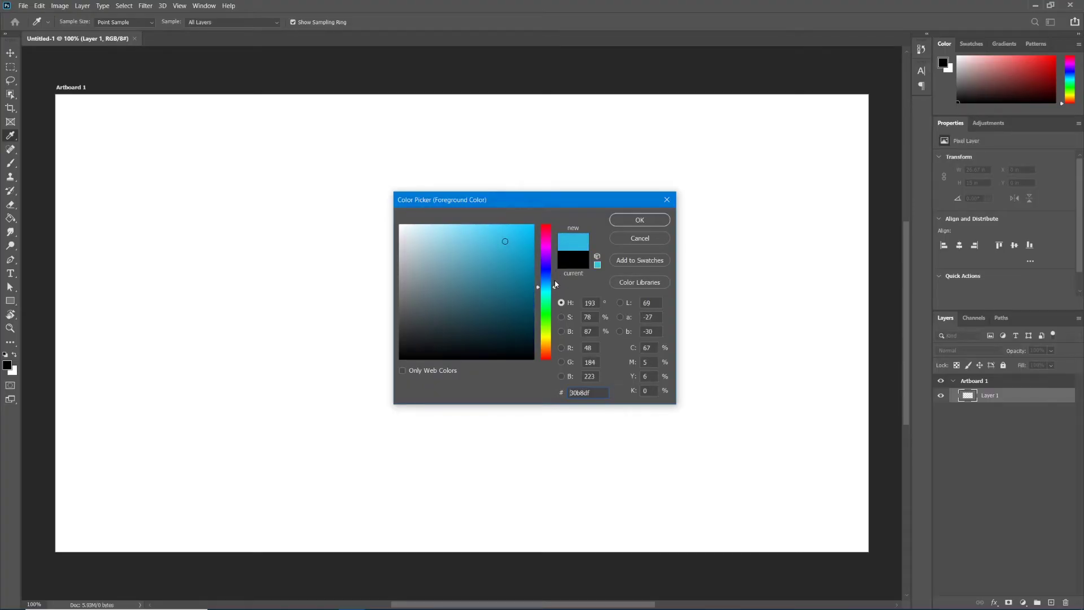
pyautogui.moveTo(506, 241); pyautogui.dragTo(520, 231)
pyautogui.click(648, 391)
pyautogui.doubleClick(585, 392)
pyautogui.click(642, 221)
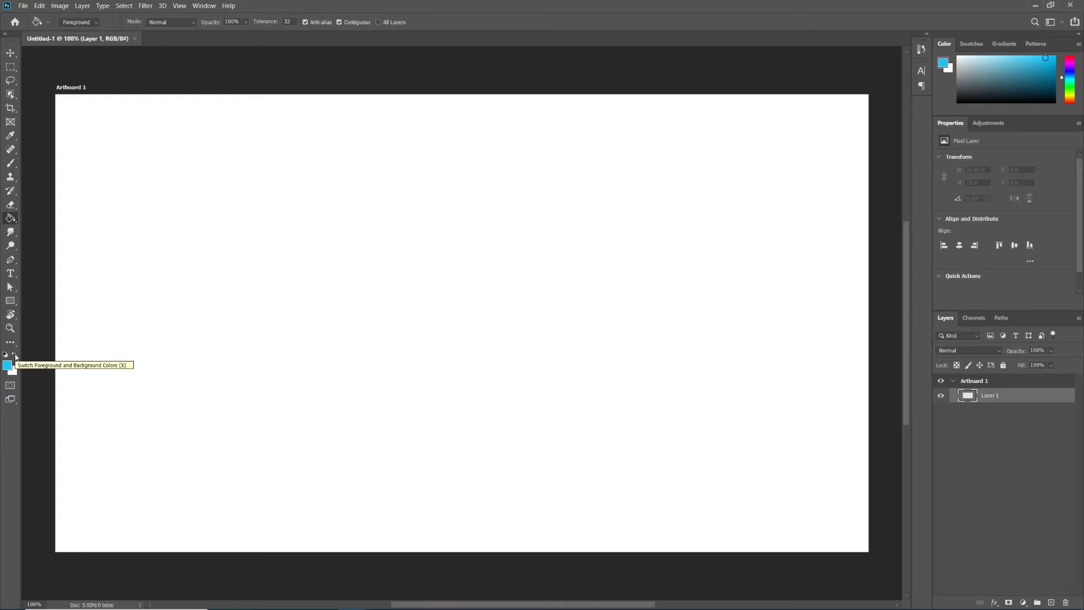
# Swap colours and set the foreground to yellow-green c9fc2f in the Color Picker.
pyautogui.click(12, 356)
pyautogui.click(15, 356)
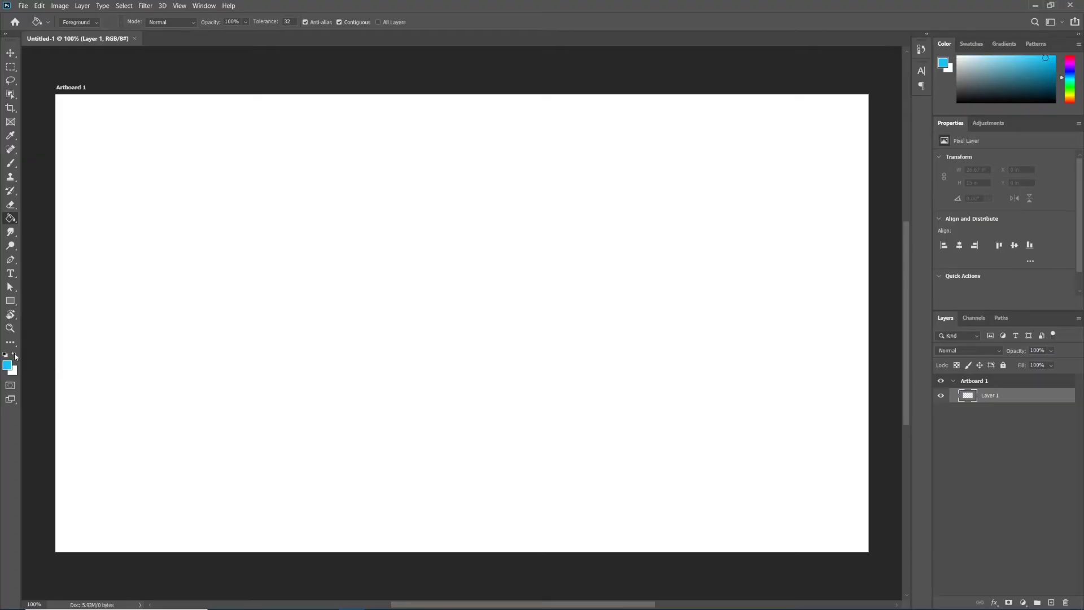
pyautogui.click(15, 357)
pyautogui.click(15, 357)
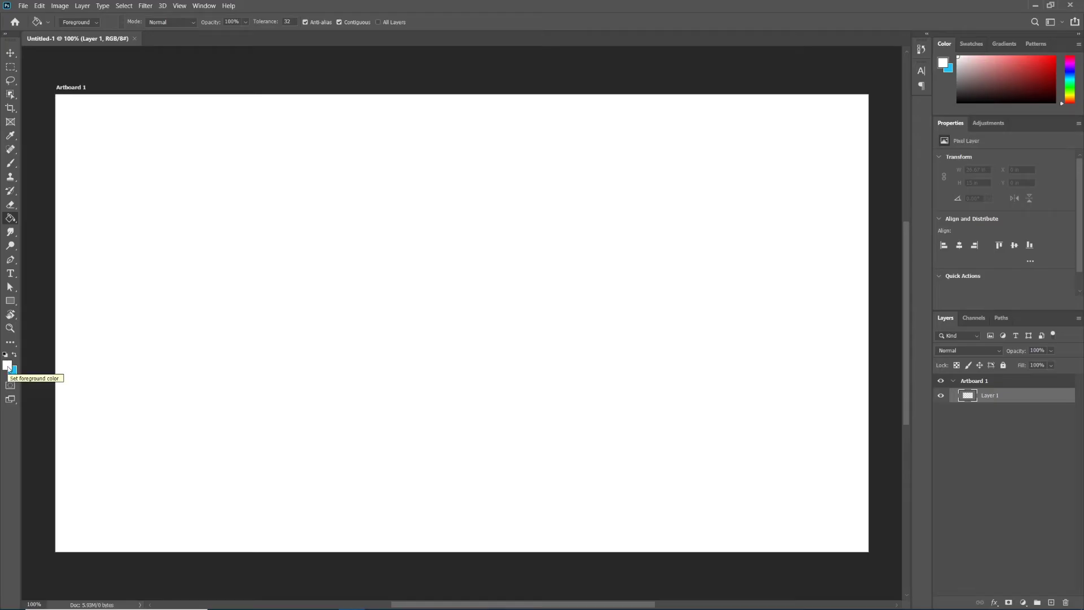
pyautogui.click(9, 370)
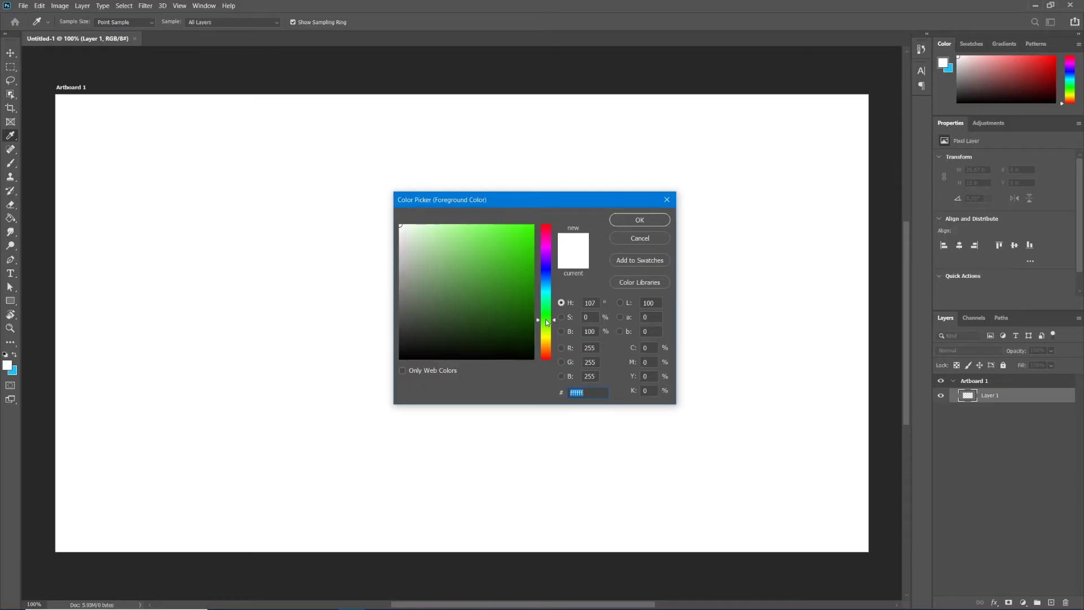
pyautogui.moveTo(547, 320); pyautogui.dragTo(546, 331)
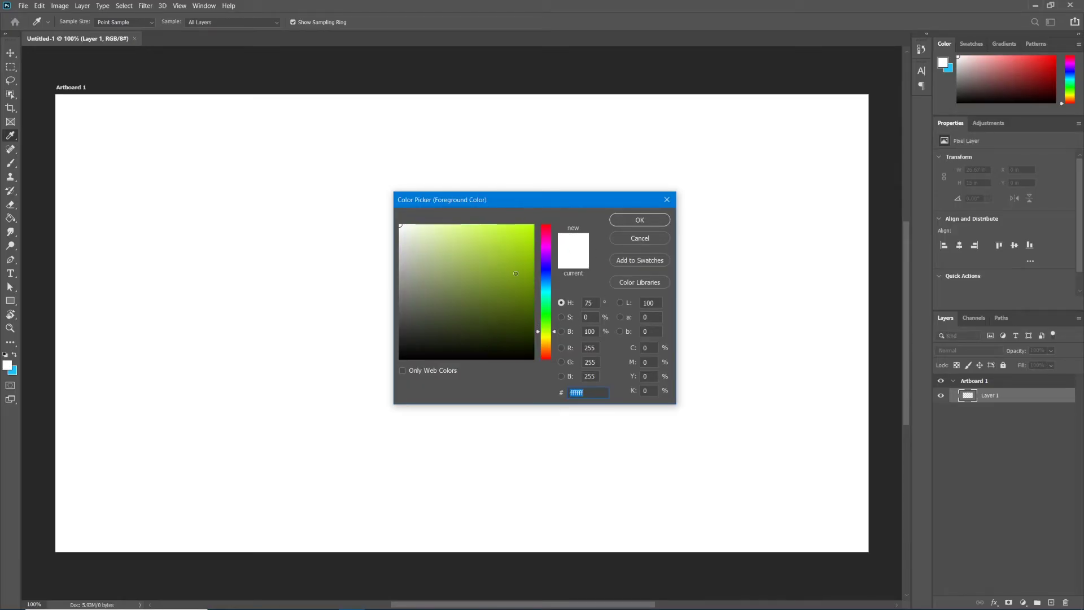
pyautogui.click(503, 227)
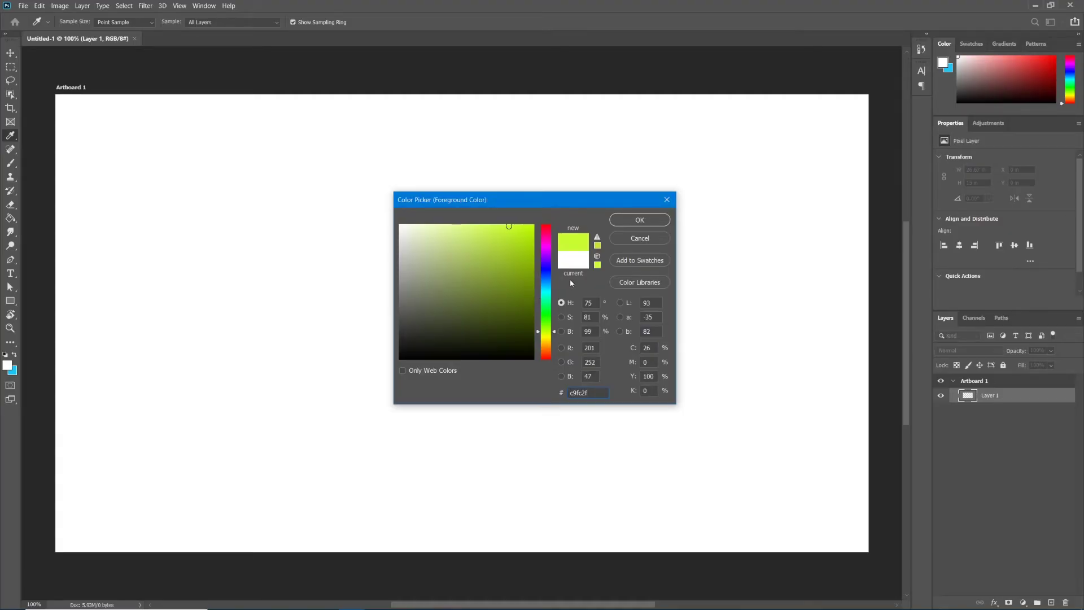
pyautogui.click(639, 223)
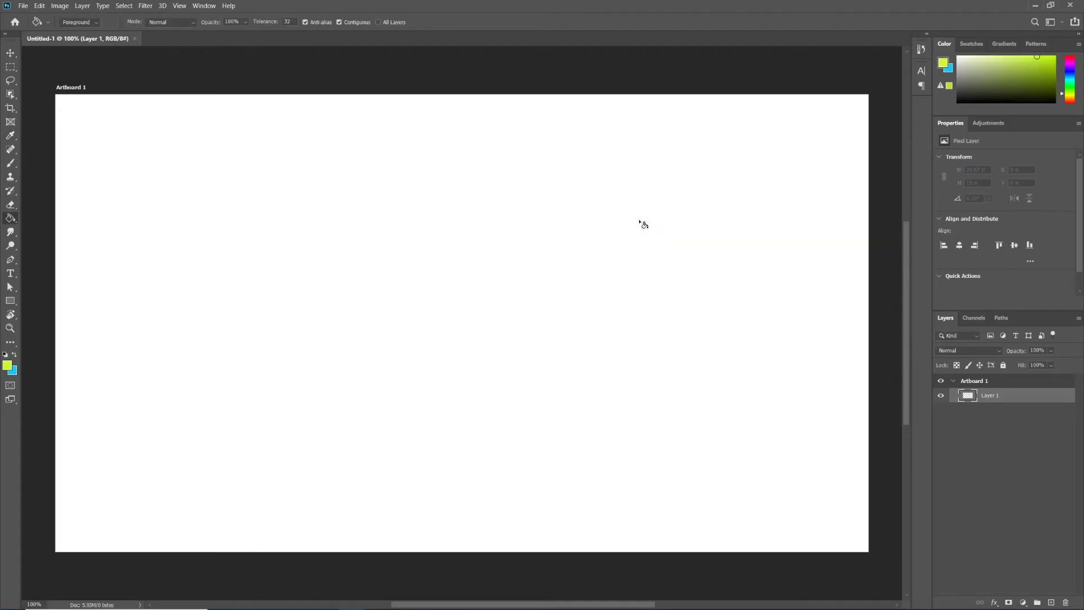
# Swap colours back so cyan is the foreground and yellow-green the background.
pyautogui.click(17, 357)
pyautogui.click(17, 358)
pyautogui.click(17, 358)
pyautogui.click(16, 358)
pyautogui.click(6, 357)
pyautogui.click(16, 355)
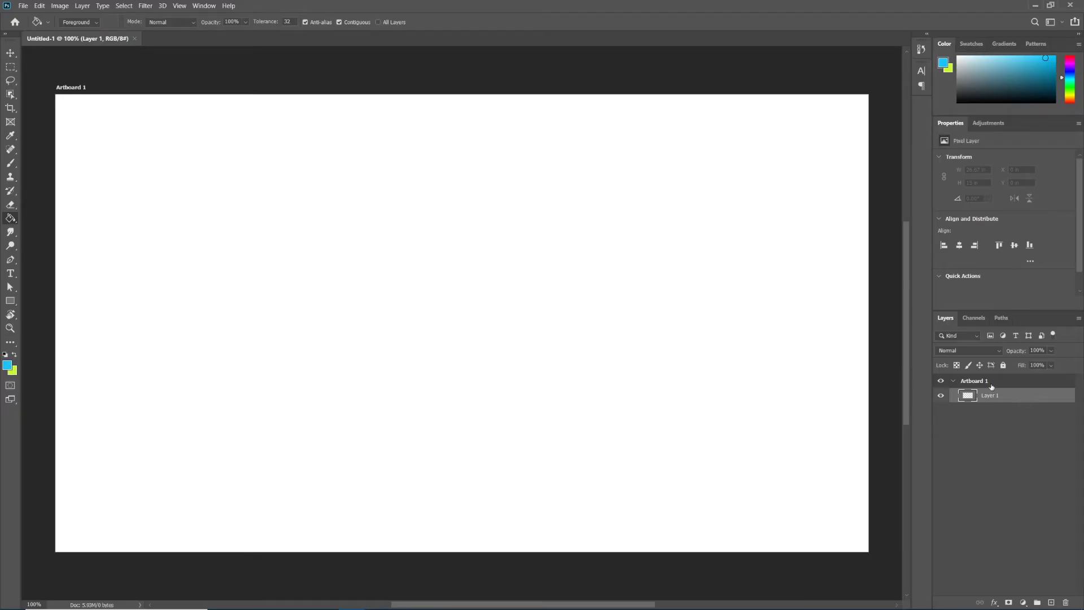
# Fill Layer 1 with the cyan foreground colour using the Paint Bucket.
pyautogui.click(472, 308)
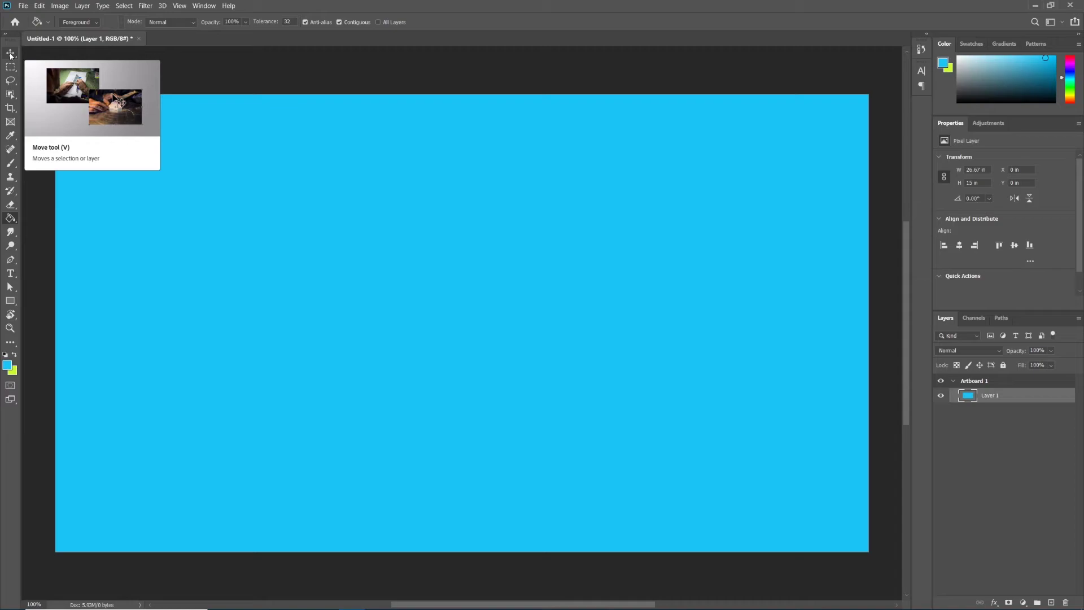
# Drag the cyan layer down and right with the Move tool, exposing white artboard edges.
pyautogui.click(11, 55)
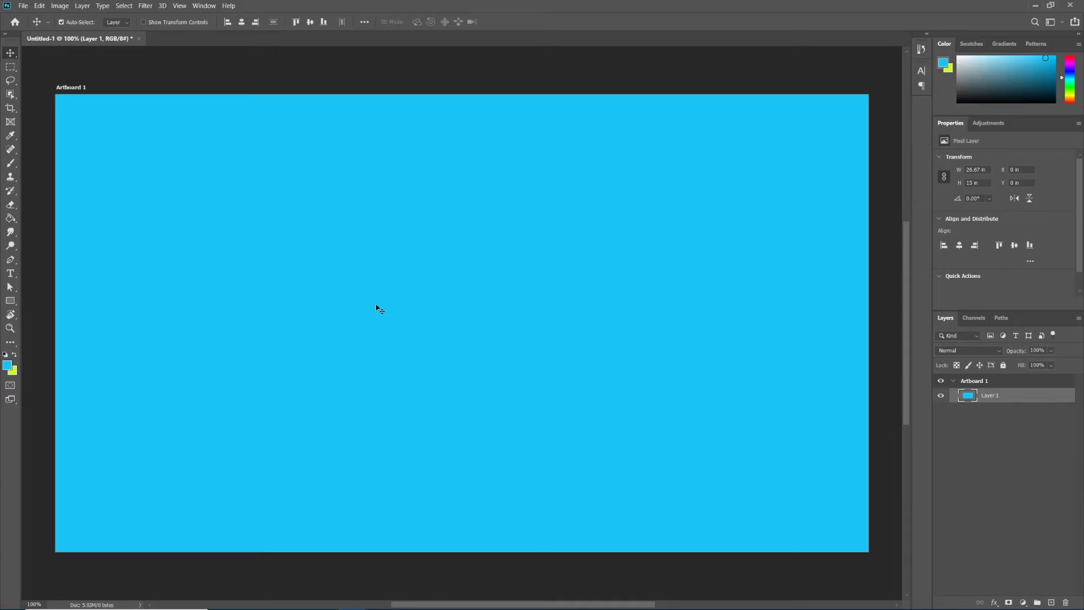
pyautogui.moveTo(380, 309)
pyautogui.mouseDown()
pyautogui.moveTo(438, 347)
pyautogui.moveTo(396, 178)
pyautogui.moveTo(373, 421)
pyautogui.mouseUp()
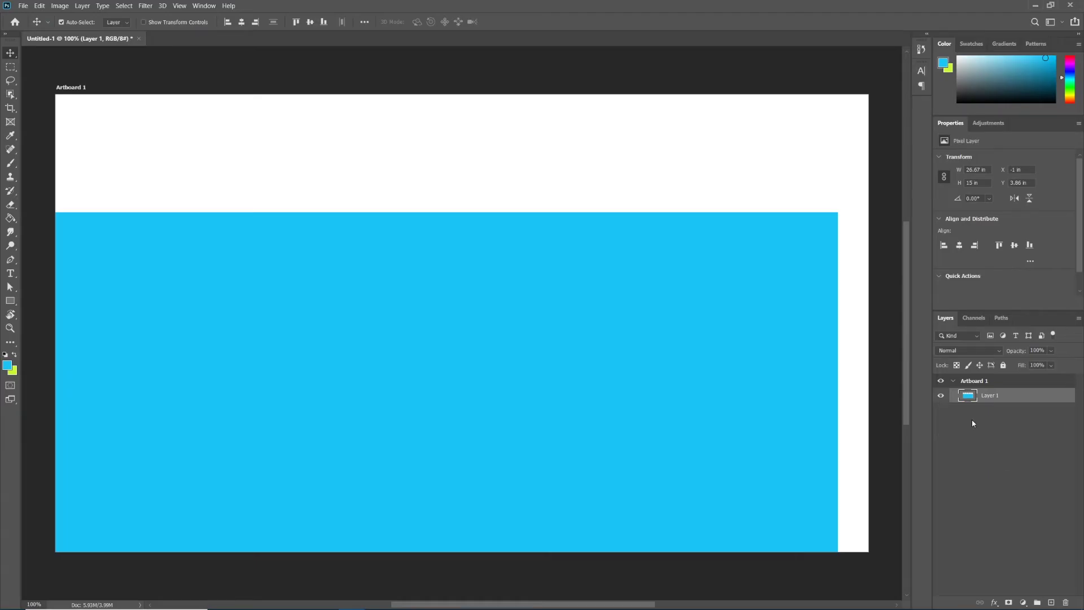
pyautogui.moveTo(713, 365)
pyautogui.mouseDown()
pyautogui.moveTo(793, 275)
pyautogui.moveTo(852, 284)
pyautogui.mouseUp()
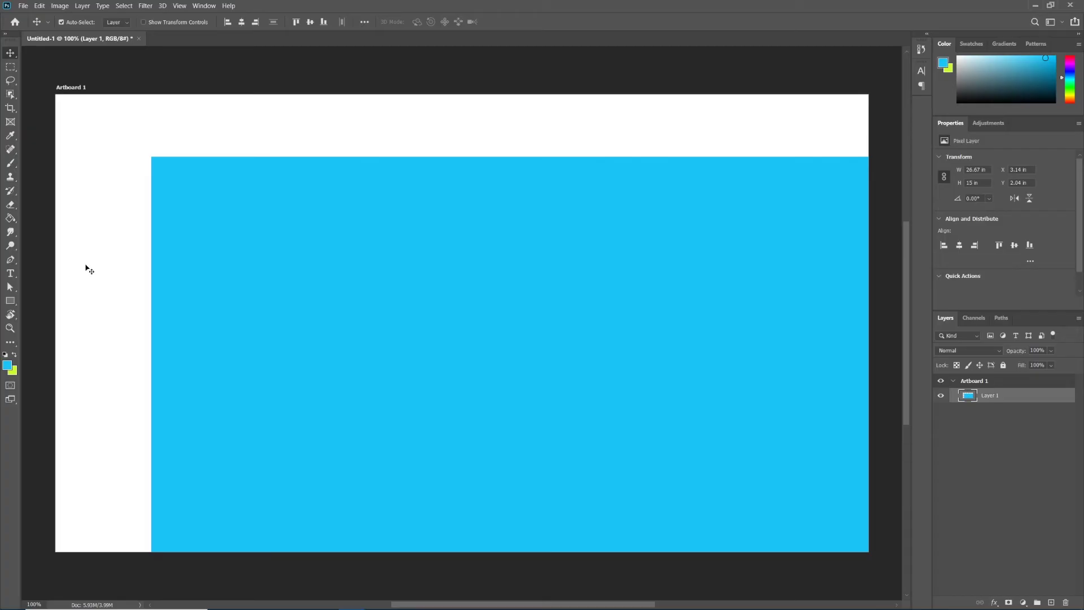
# Set Artboard 1's background colour to Transparent.
pyautogui.click(978, 382)
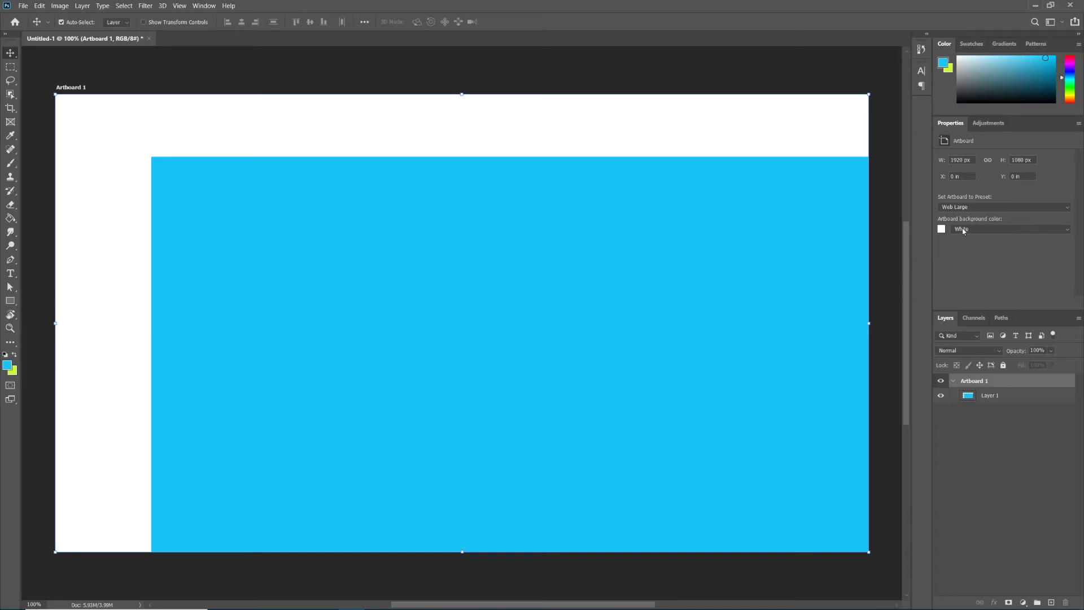
pyautogui.click(961, 229)
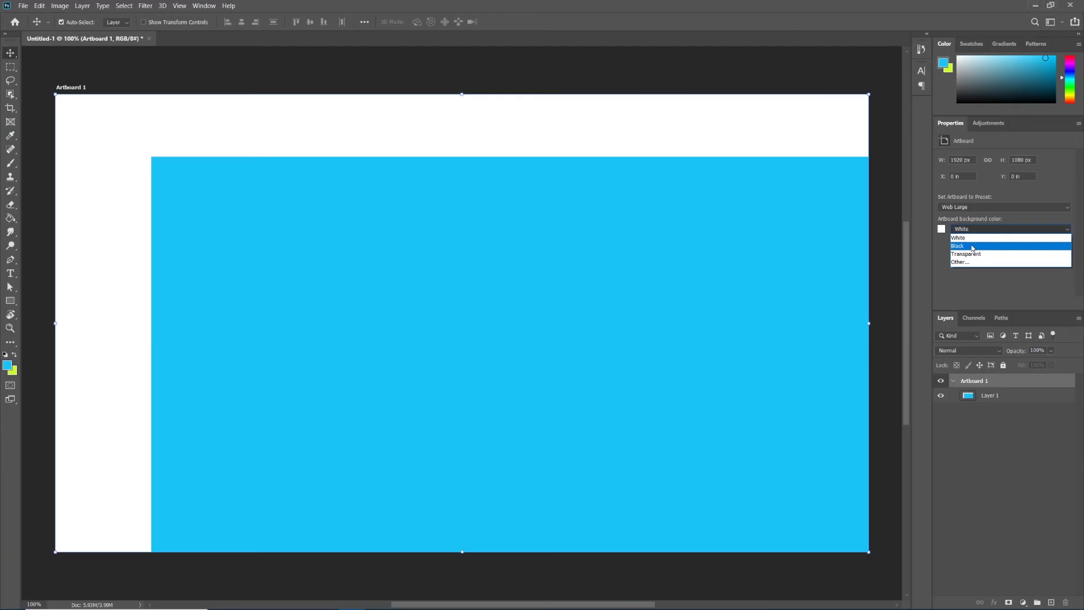
pyautogui.click(975, 254)
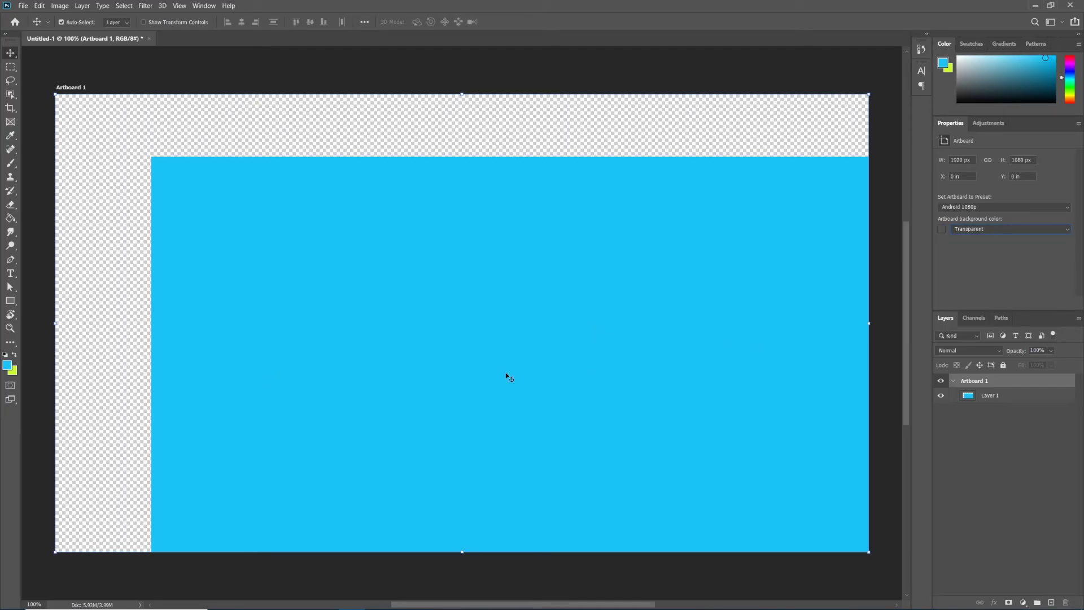
# Drag Layer 1 around, then undo so the blue covers the whole artboard.
pyautogui.click(996, 399)
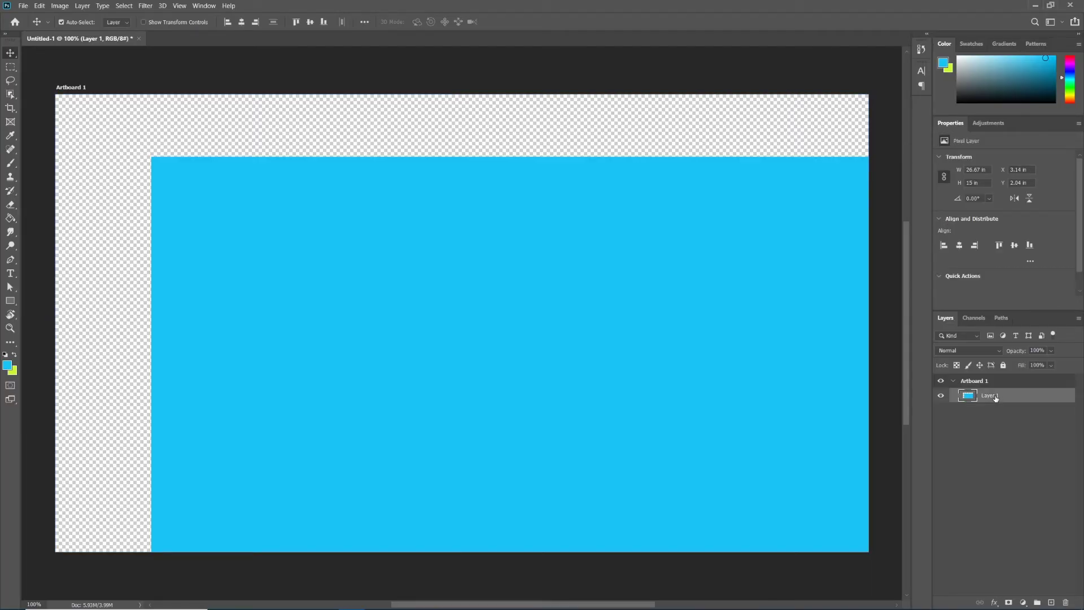
pyautogui.moveTo(791, 405)
pyautogui.mouseDown()
pyautogui.moveTo(656, 391)
pyautogui.moveTo(698, 372)
pyautogui.mouseUp()
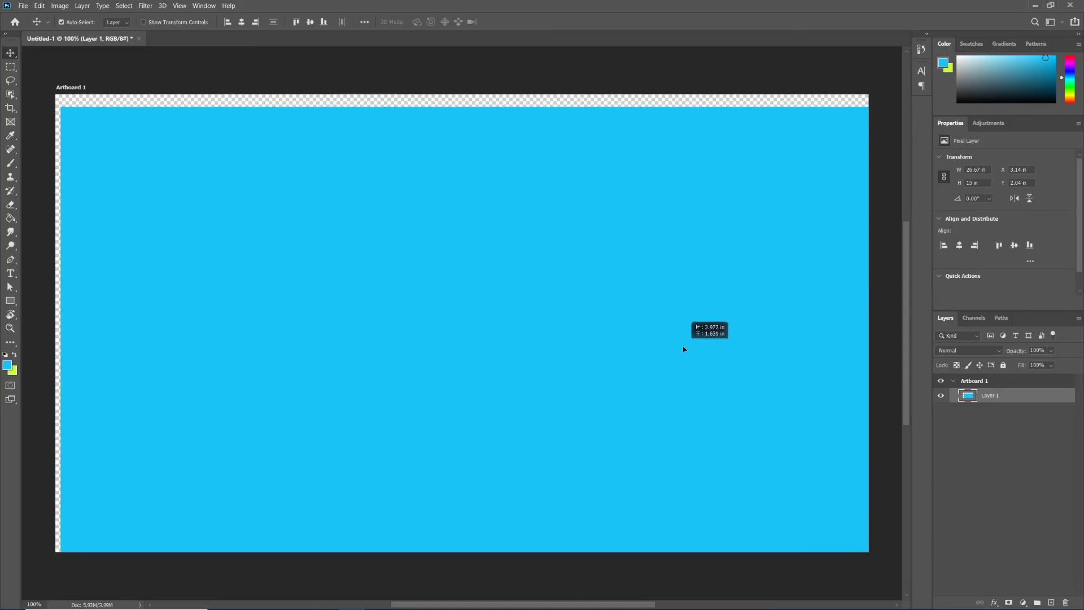
pyautogui.moveTo(698, 373); pyautogui.dragTo(727, 375)
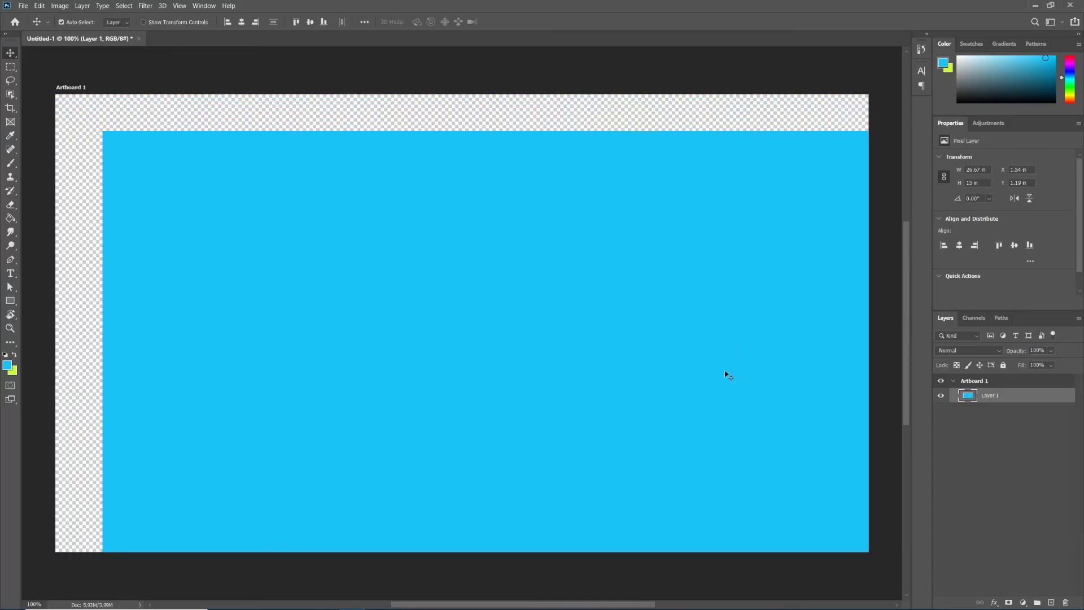
pyautogui.hotkey('ctrl', 'z')
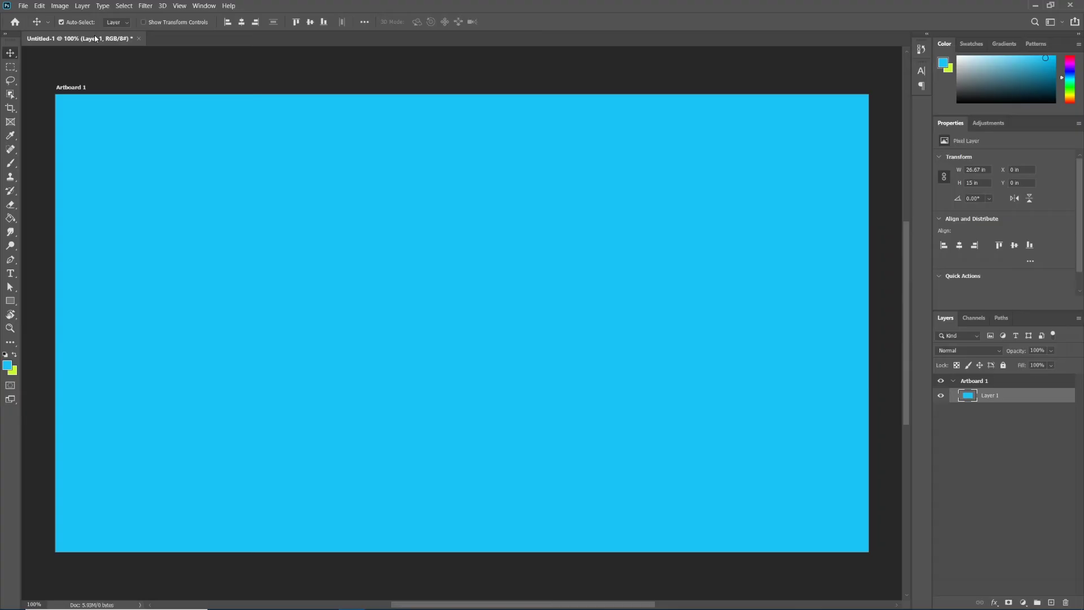
# Create a new empty layer named Layer 2 via Layer > New > Layer.
pyautogui.click(84, 6)
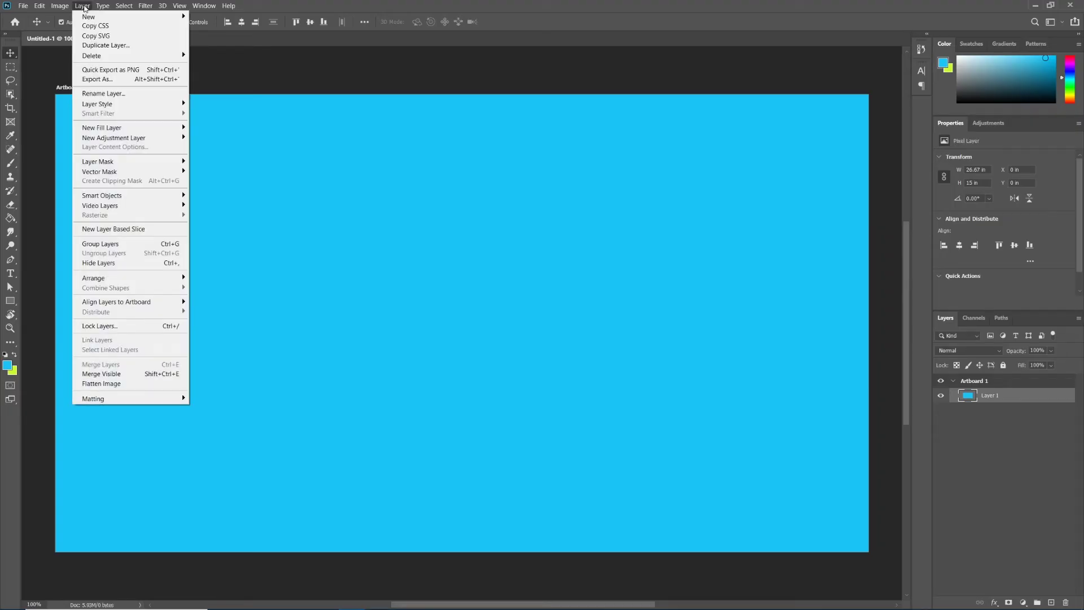
pyautogui.moveTo(89, 18)
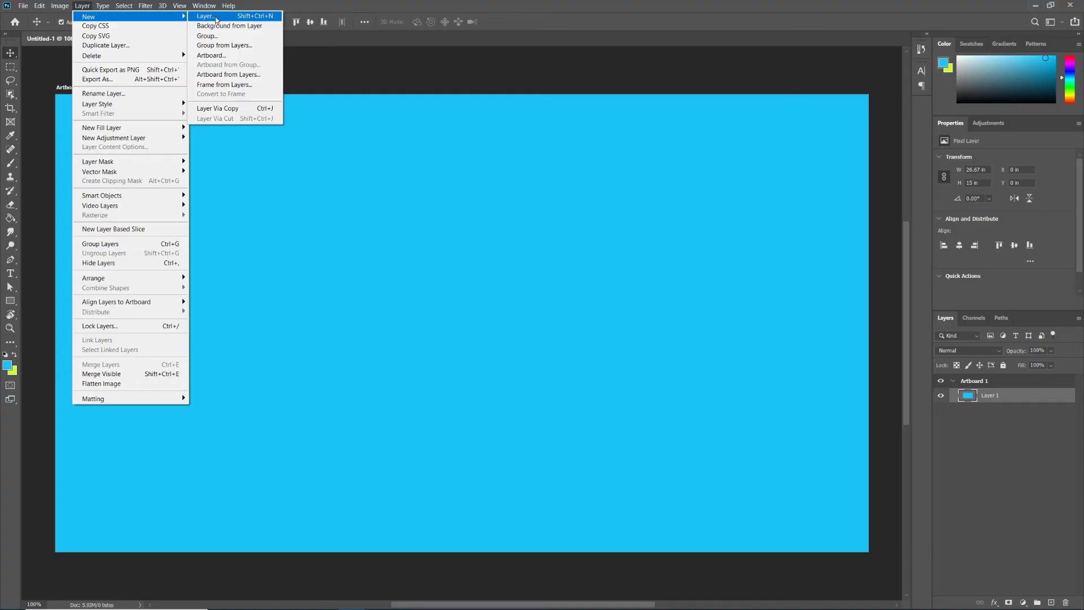
pyautogui.click(215, 16)
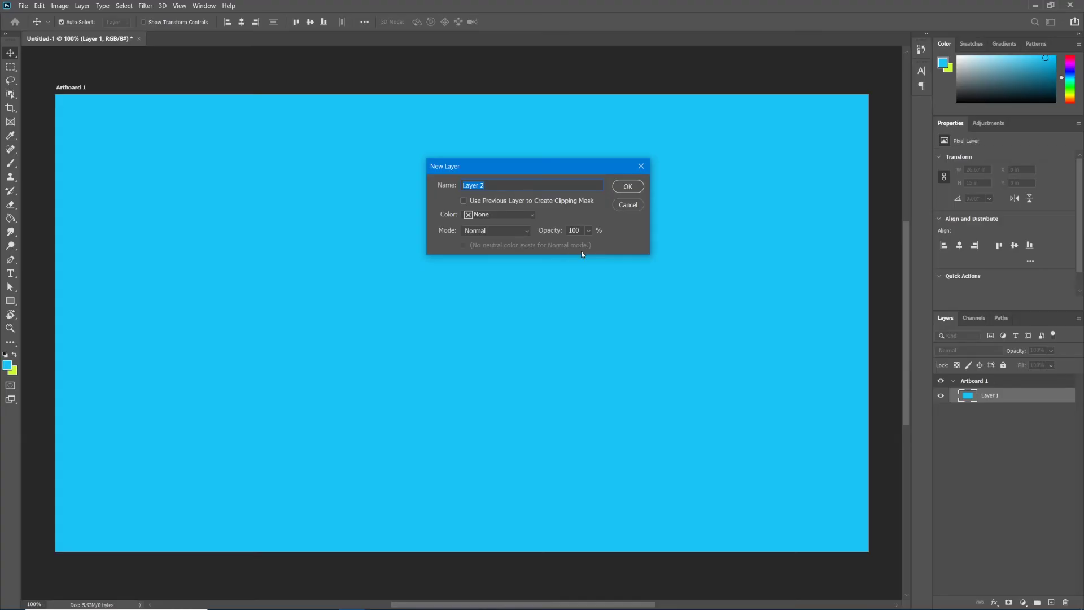
pyautogui.click(632, 187)
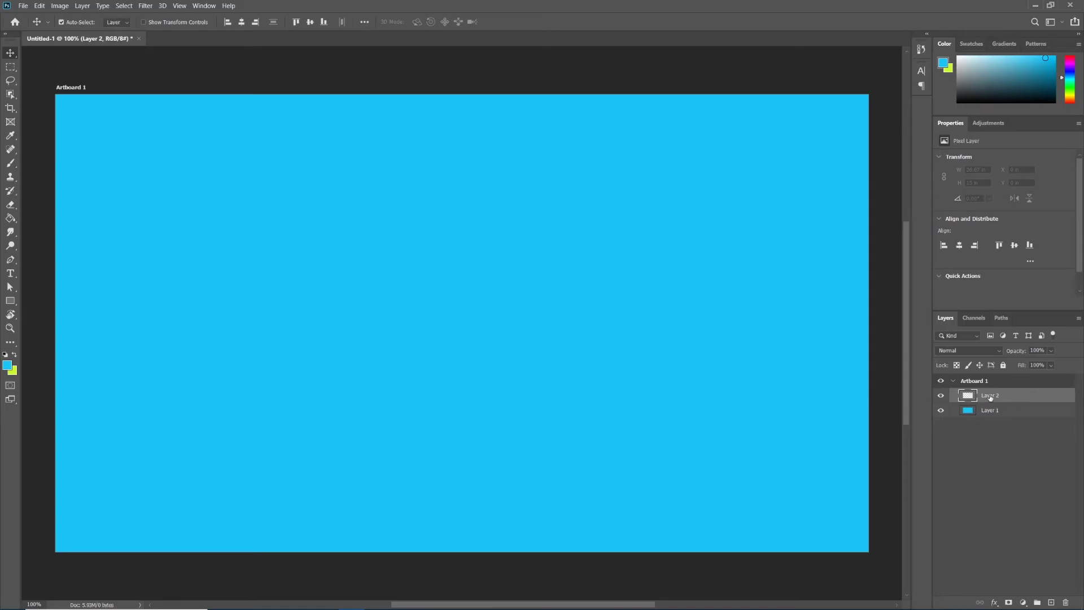
# Select Layer 2, swap to the yellow-green foreground and fill it with the Paint Bucket.
pyautogui.click(1004, 410)
pyautogui.click(1004, 413)
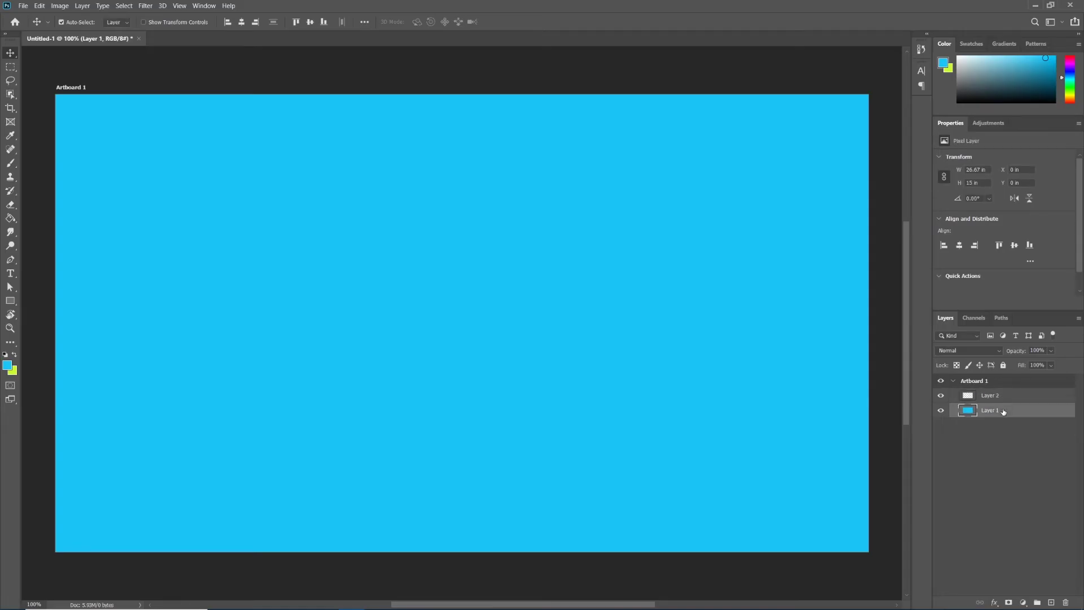
pyautogui.click(1003, 397)
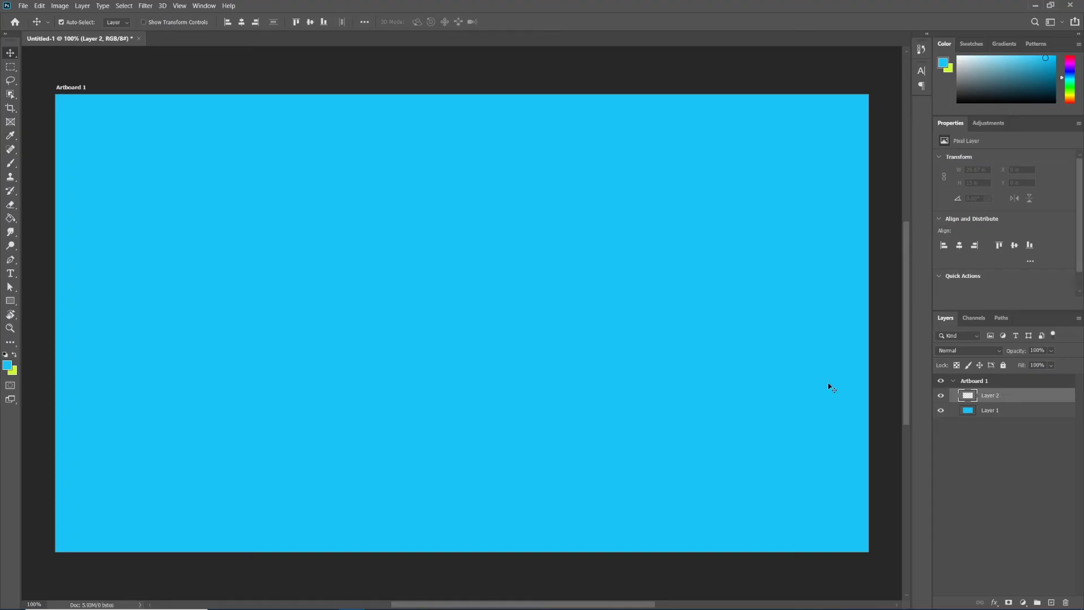
pyautogui.click(10, 218)
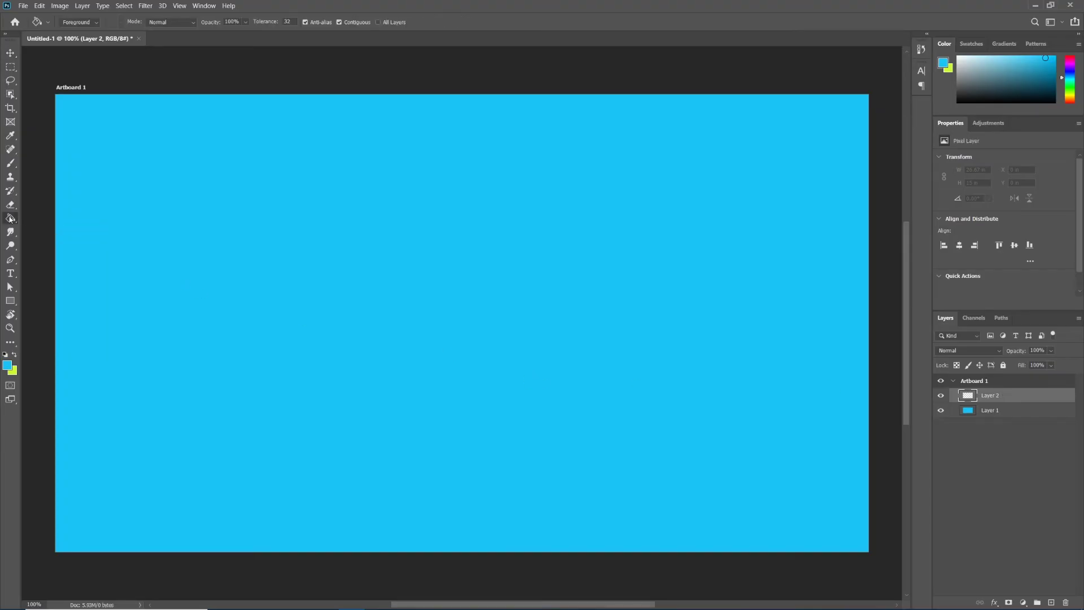
pyautogui.click(16, 357)
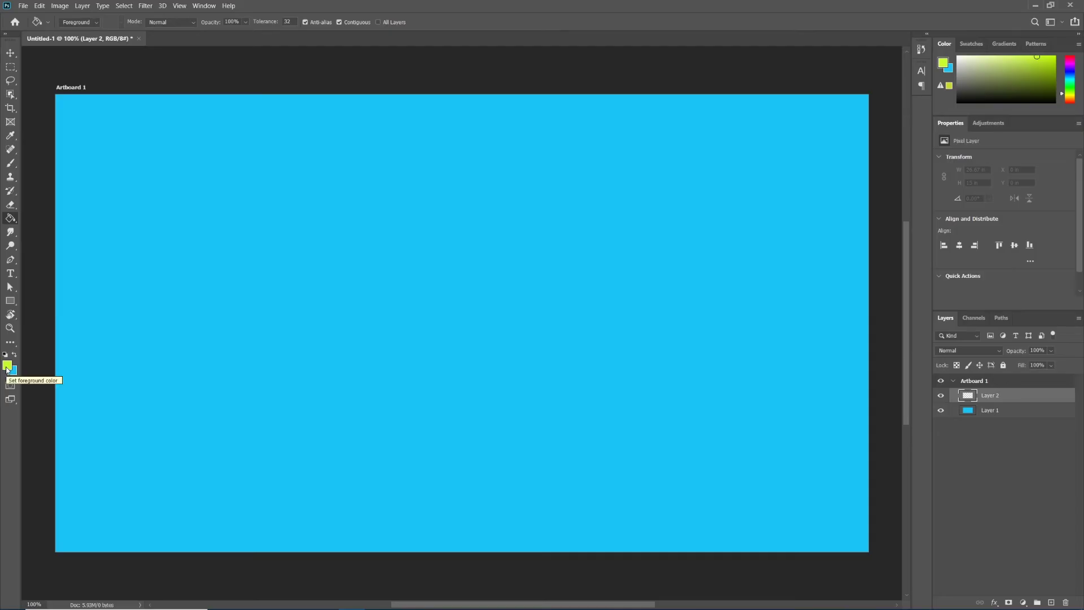
pyautogui.click(379, 310)
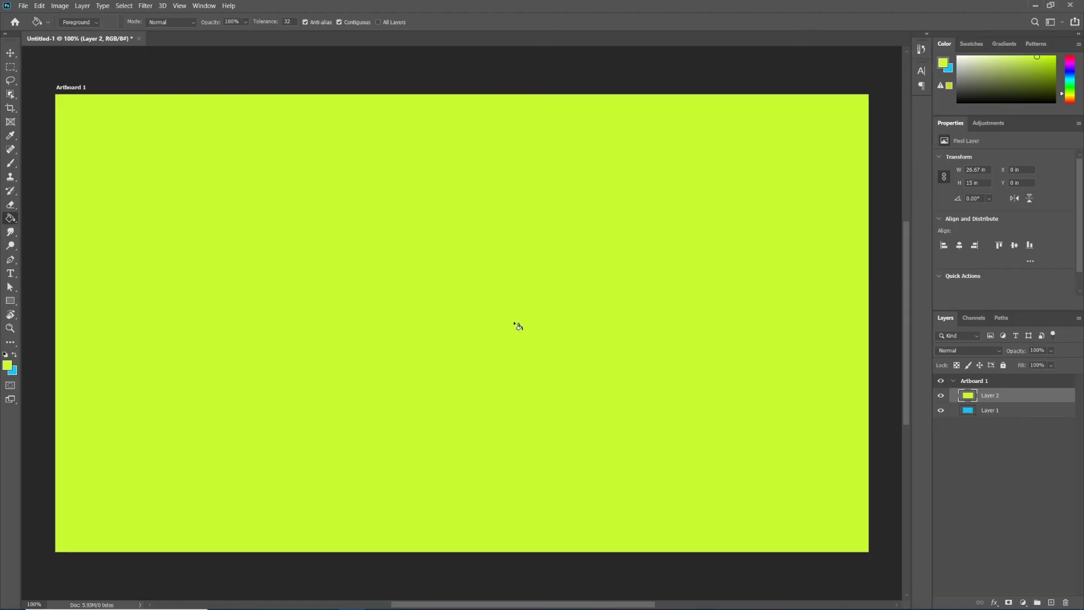
pyautogui.click(12, 55)
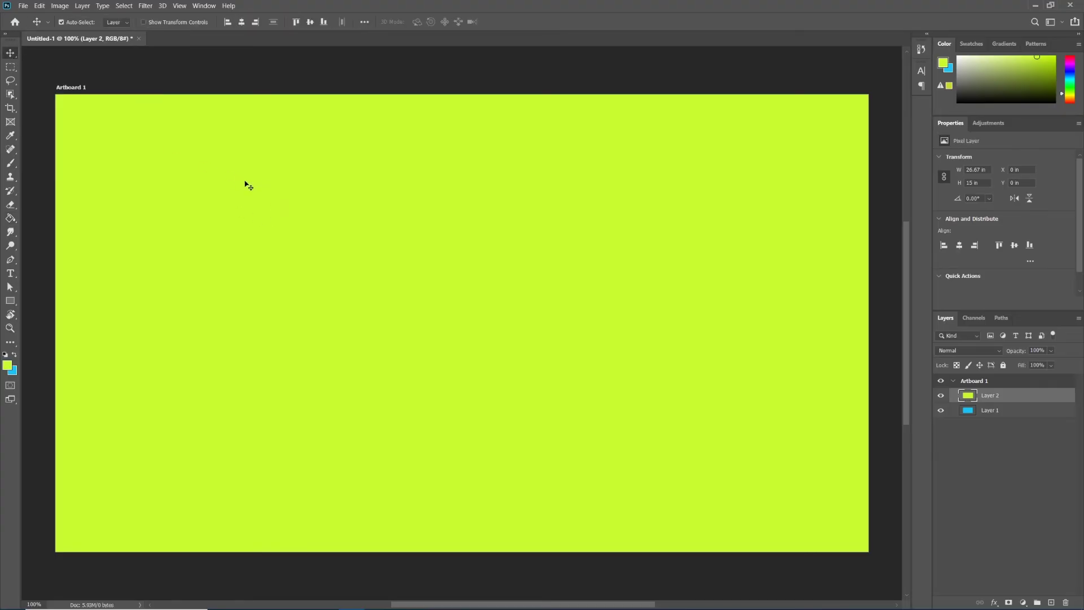
pyautogui.moveTo(264, 227); pyautogui.dragTo(333, 247)
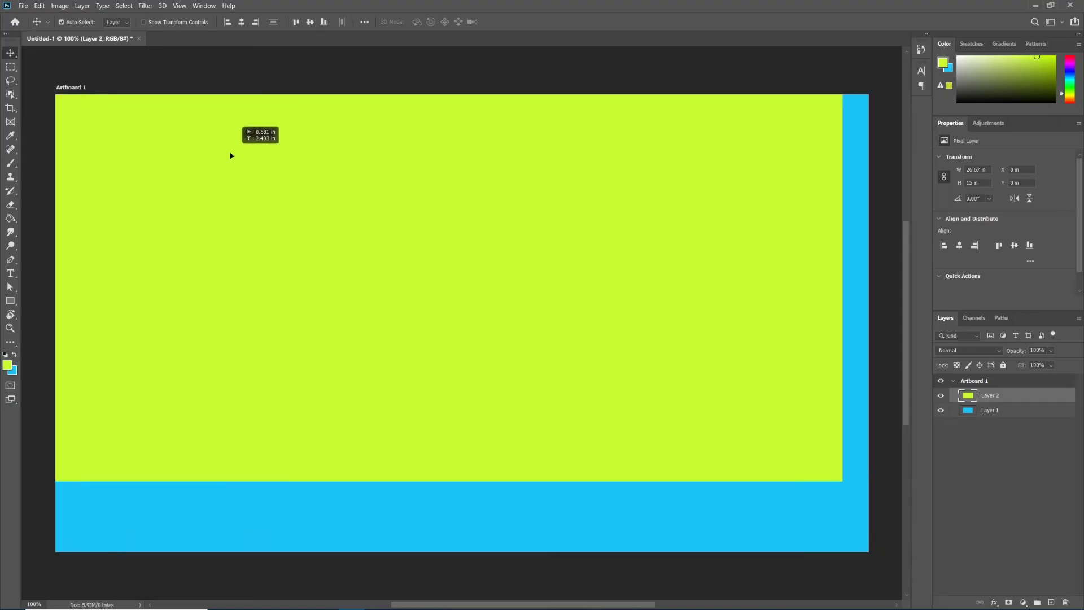
pyautogui.moveTo(332, 246)
pyautogui.mouseDown()
pyautogui.moveTo(297, 267)
pyautogui.moveTo(354, 317)
pyautogui.mouseUp()
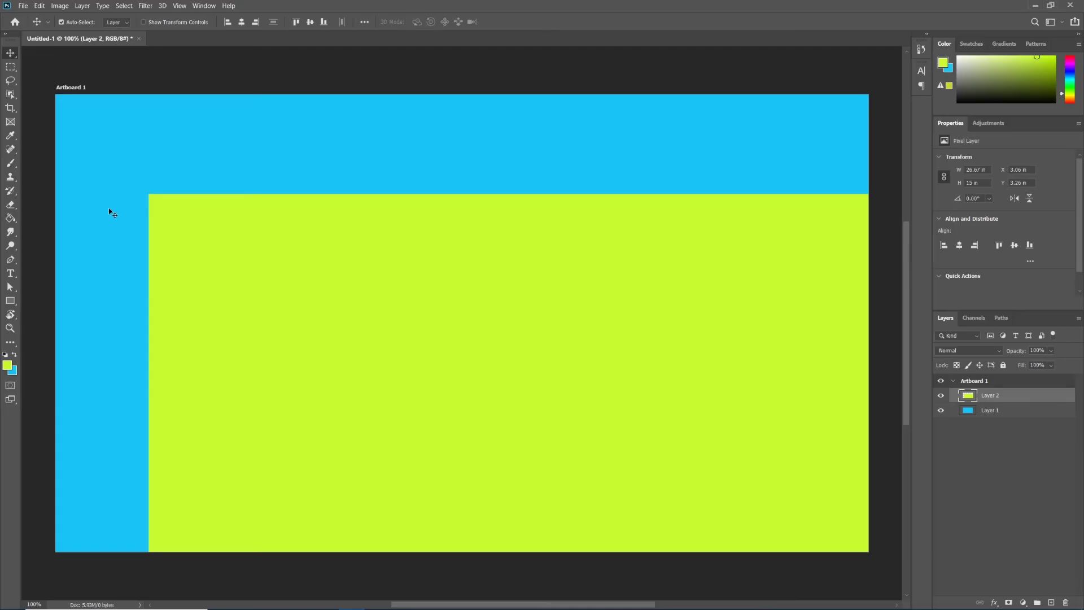
pyautogui.hotkey('ctrl', 'z')
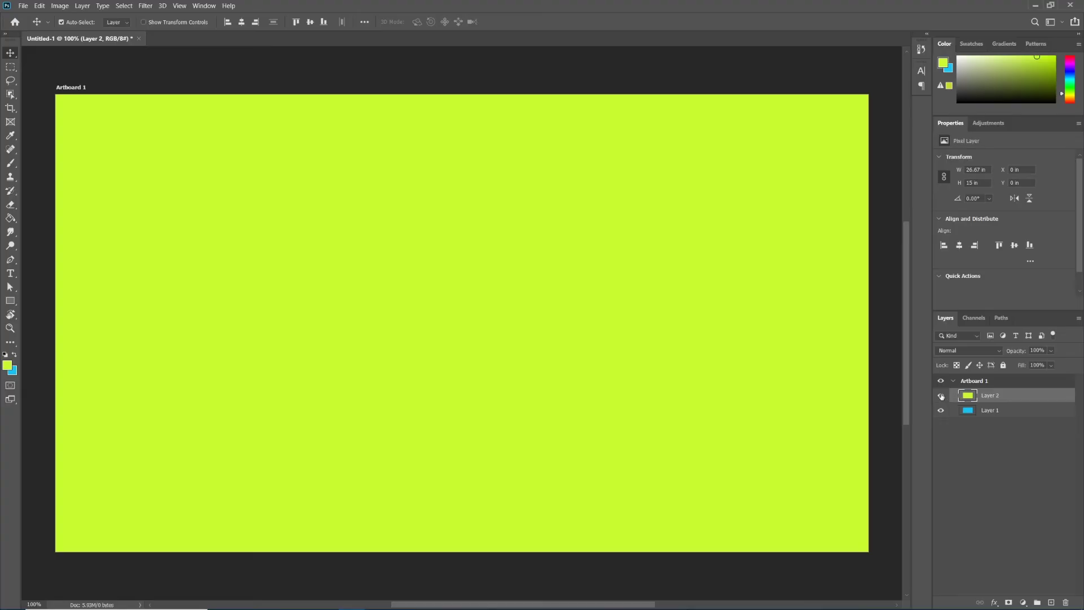
# Toggle layer visibility, then drag the green layer down-right to reveal blue.
pyautogui.click(941, 395)
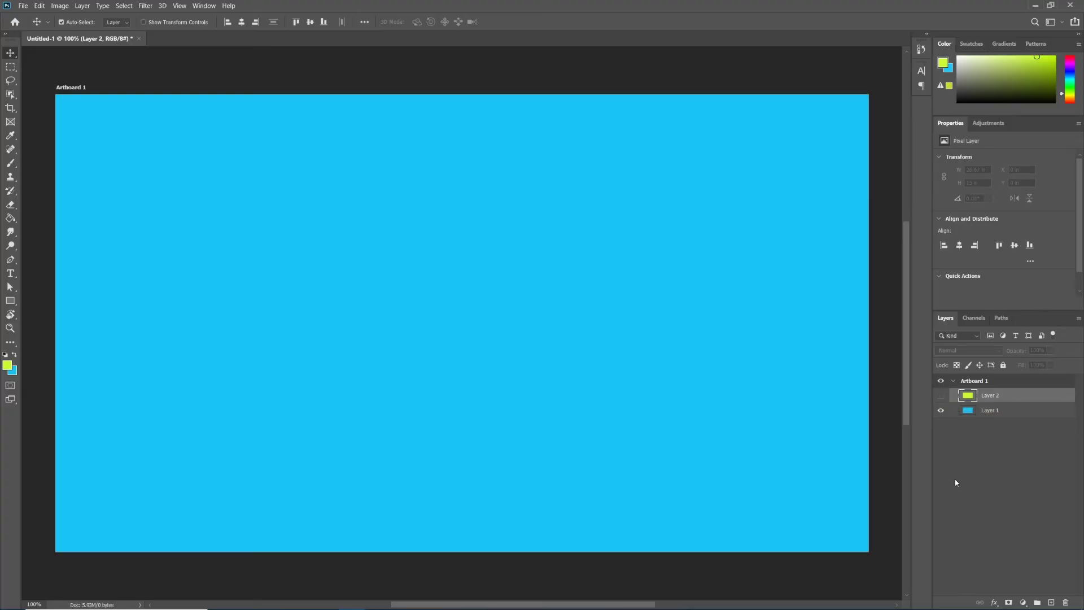
pyautogui.click(940, 396)
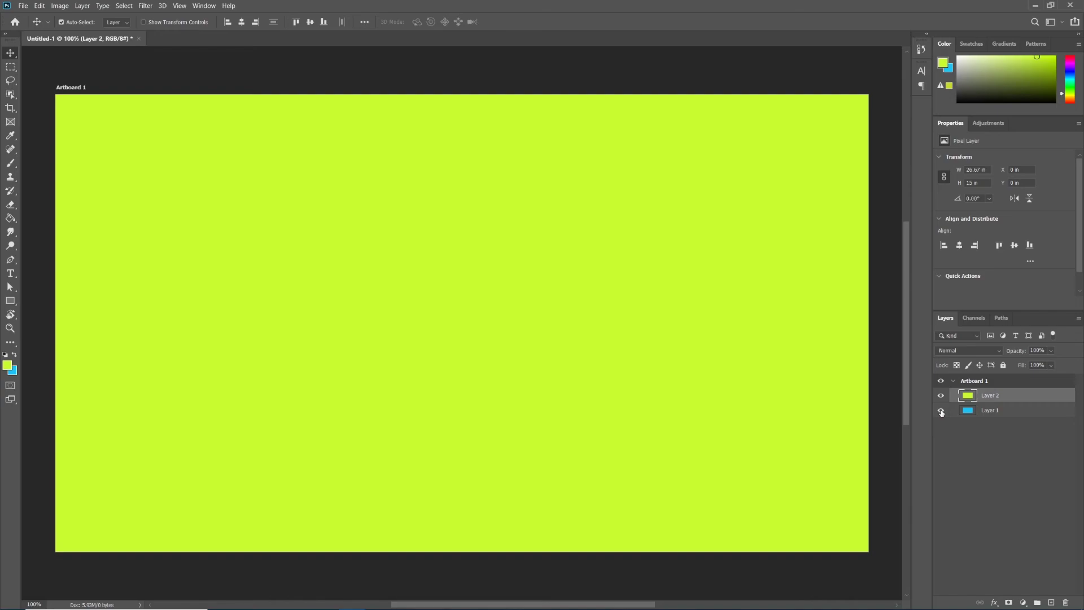
pyautogui.click(941, 413)
pyautogui.click(942, 412)
pyautogui.moveTo(651, 348); pyautogui.dragTo(722, 394)
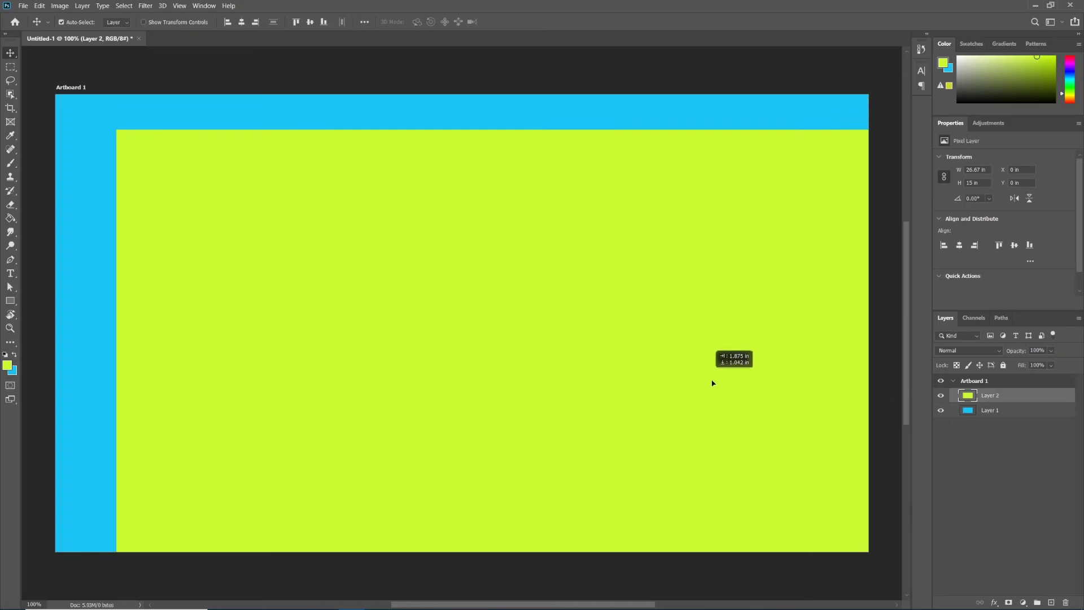
# Toggle the blue layer's visibility and drag the green layer back up-left.
pyautogui.click(941, 412)
pyautogui.click(942, 411)
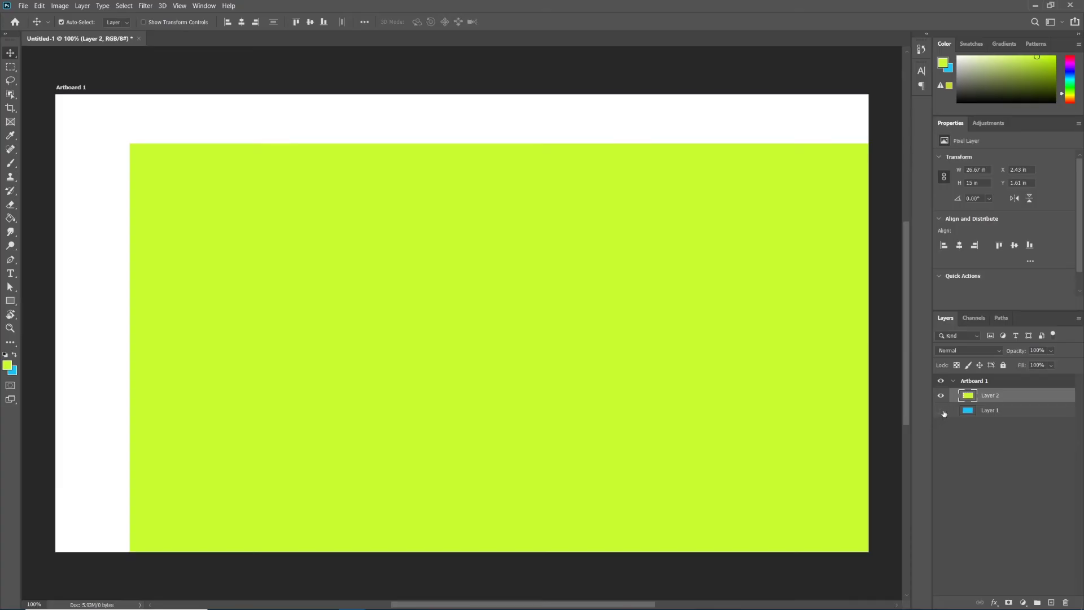
pyautogui.click(941, 411)
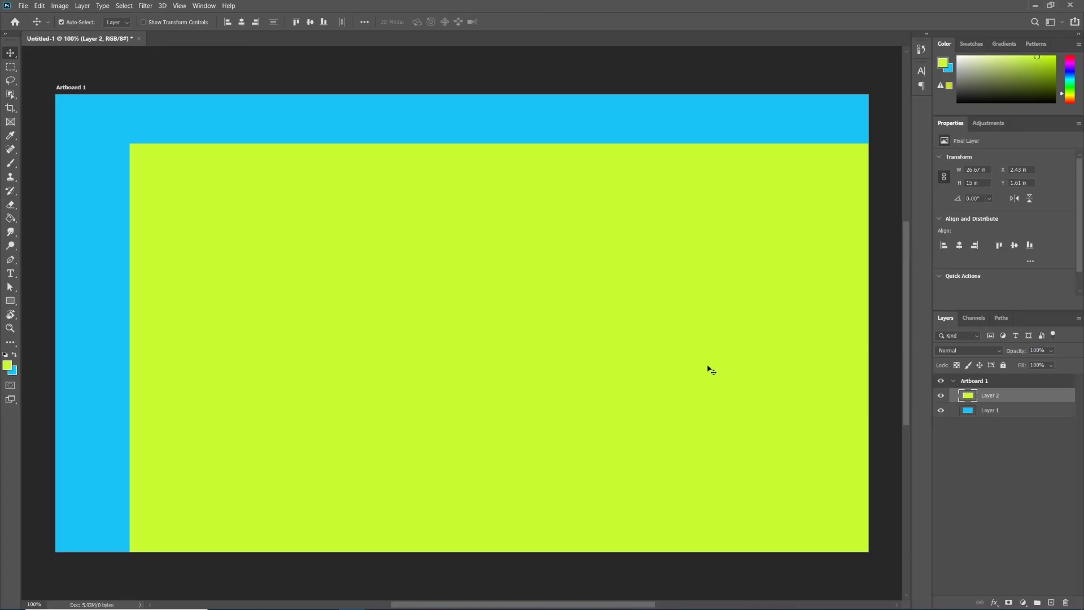
pyautogui.moveTo(710, 370); pyautogui.dragTo(637, 320)
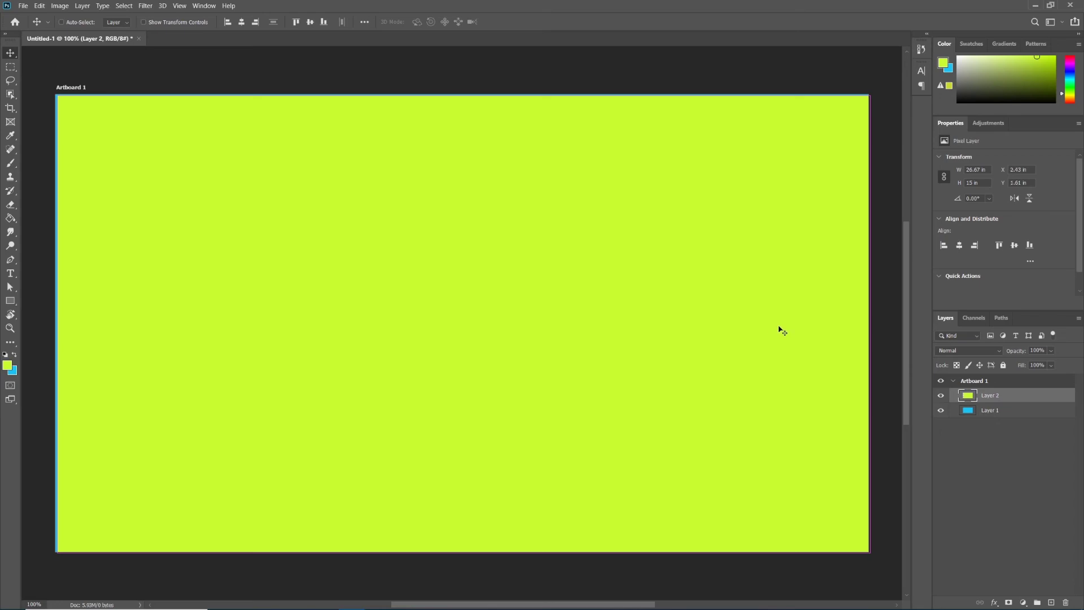
# Undo until Layer 2 sits at X 0, Y 0, then switch to the Paint Bucket (G).
pyautogui.hotkey('ctrl', 'z')
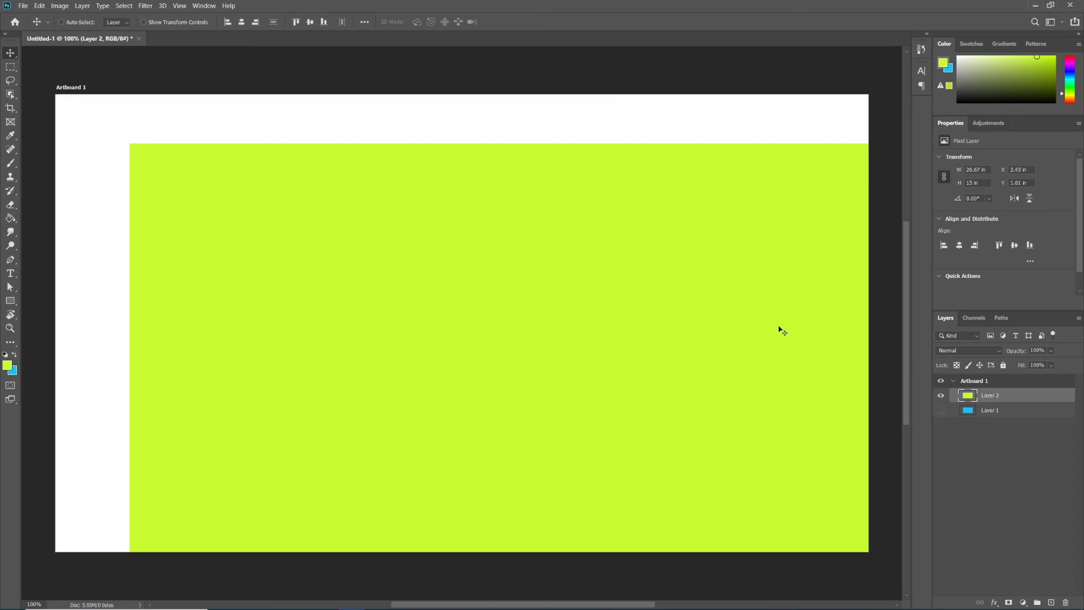
pyautogui.hotkey('ctrl', 'z')
pyautogui.hotkey('ctrl', 'z')
pyautogui.hotkey('ctrl', 'z')
pyautogui.hotkey('ctrl', 'z')
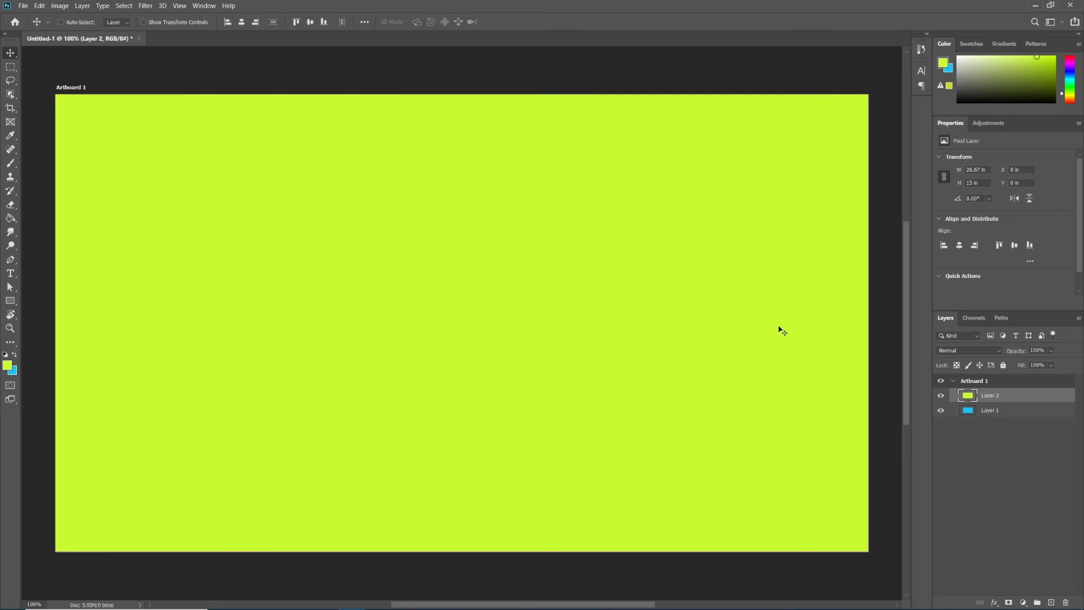
pyautogui.press('ctrl')
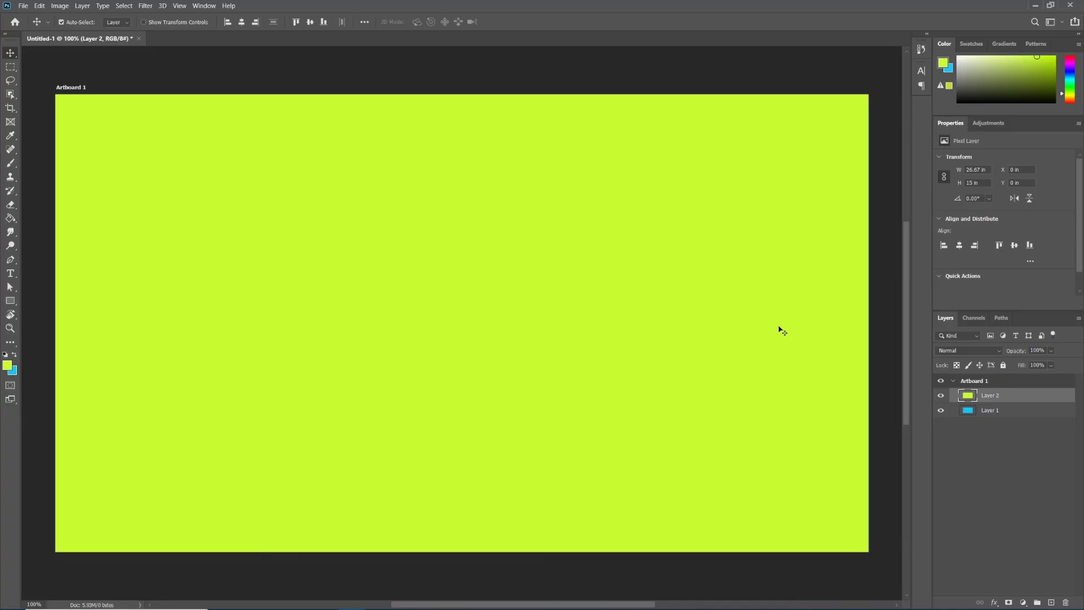
pyautogui.press('g')
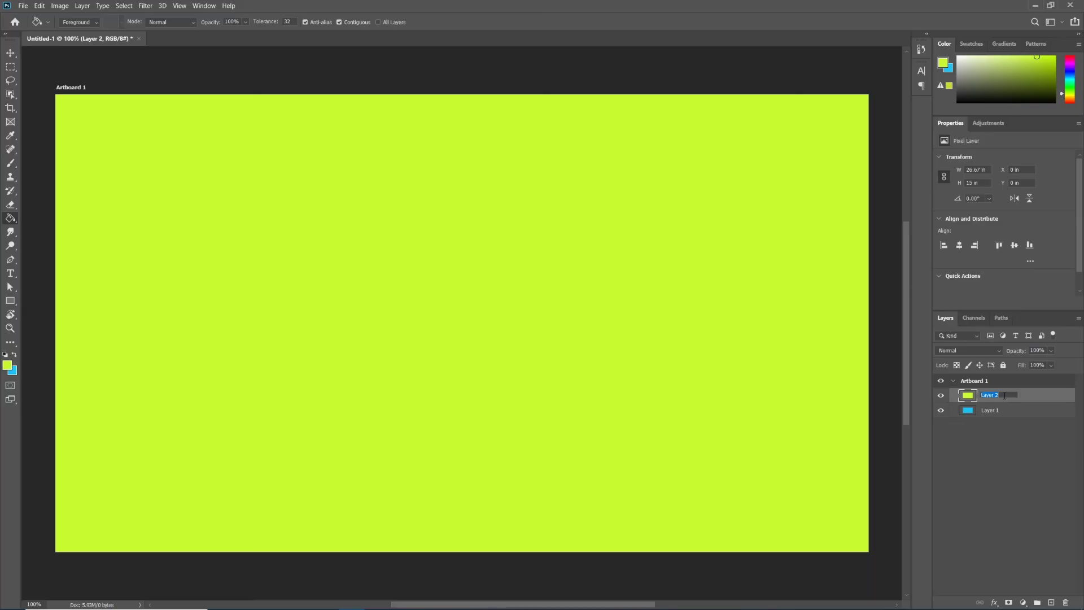
pyautogui.write('Green')
# Commit Layer 2 as Green, then rename Layer 1 to Blue.
pyautogui.click(998, 432)
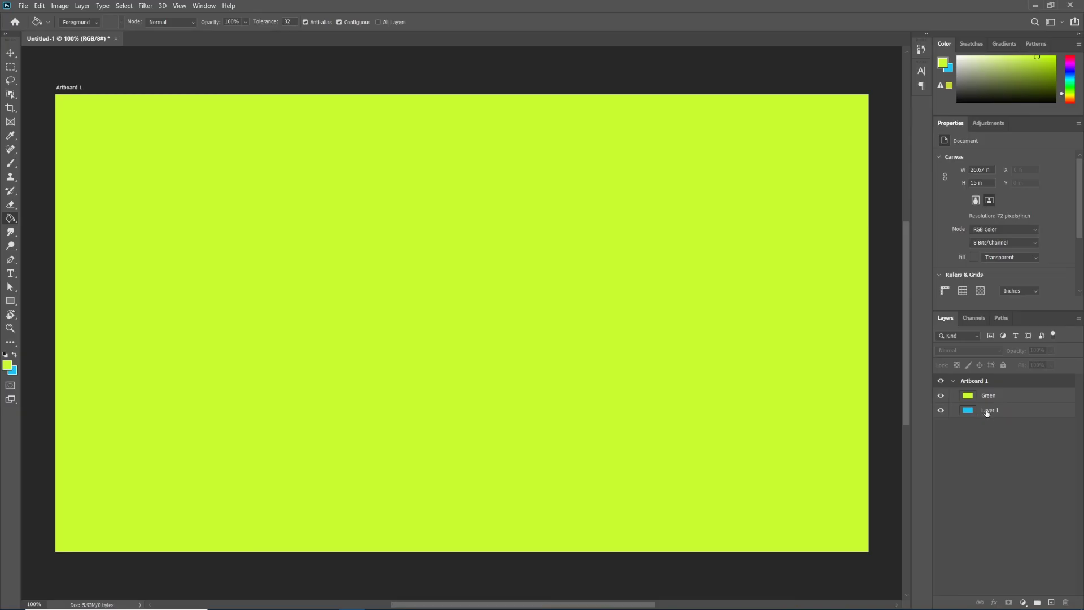
pyautogui.doubleClick(992, 411)
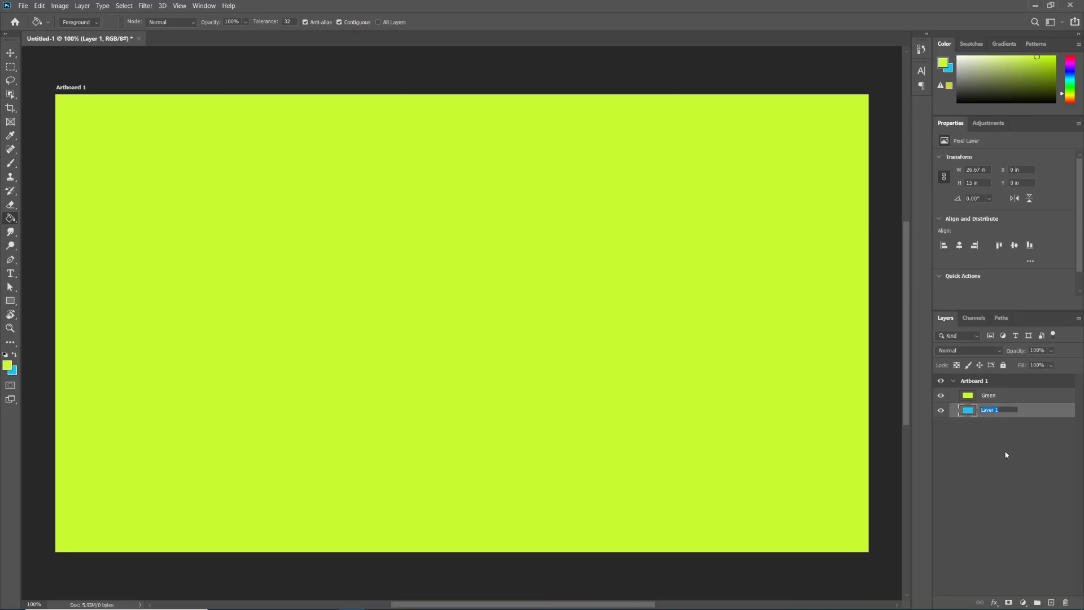
pyautogui.write('Blue')
pyautogui.click(995, 436)
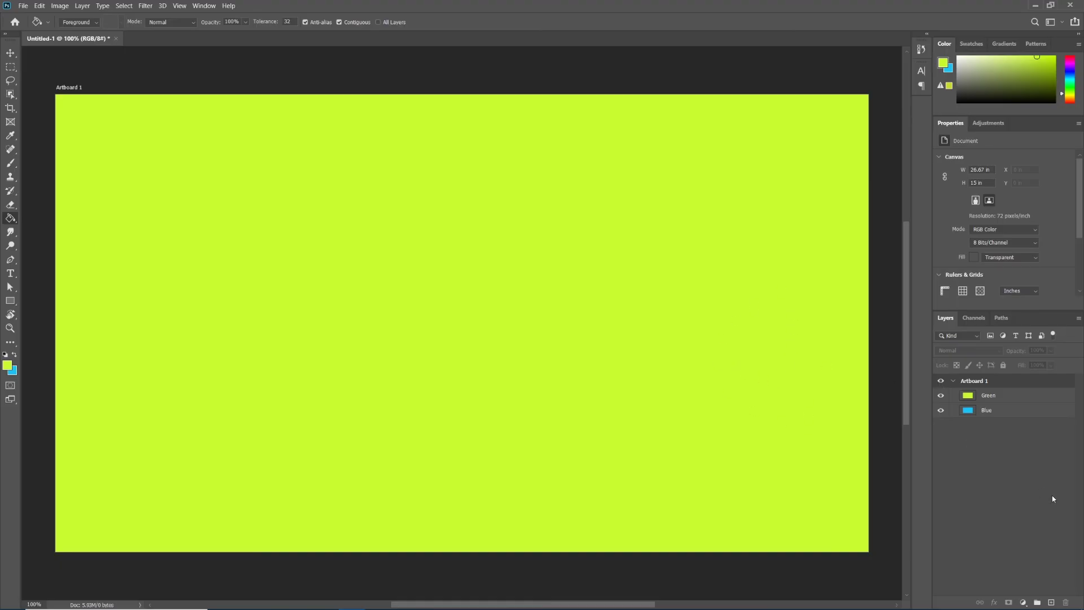
pyautogui.click(1005, 396)
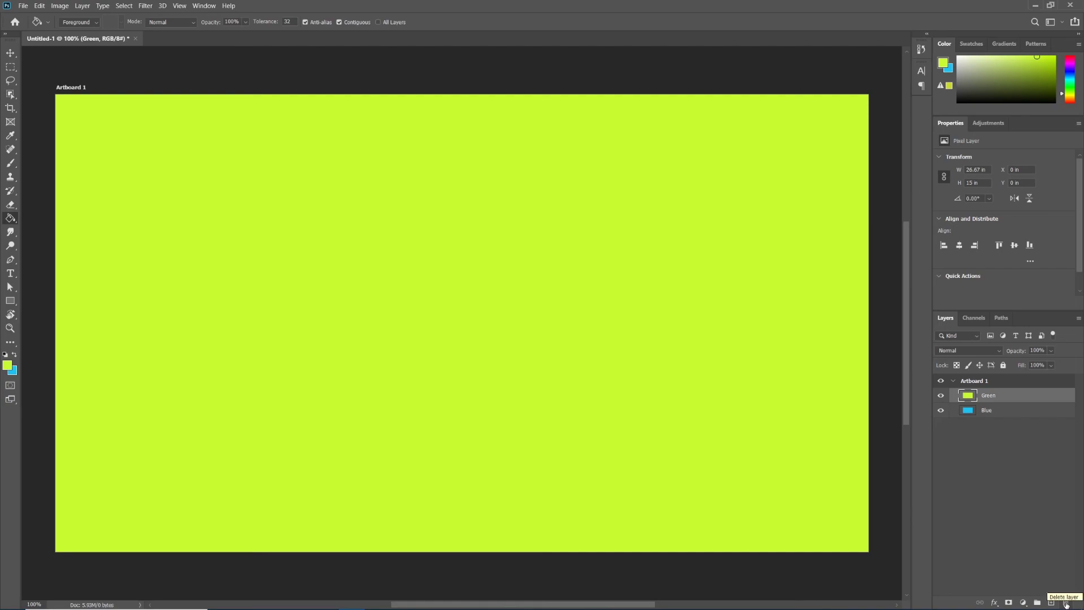
pyautogui.click(1066, 603)
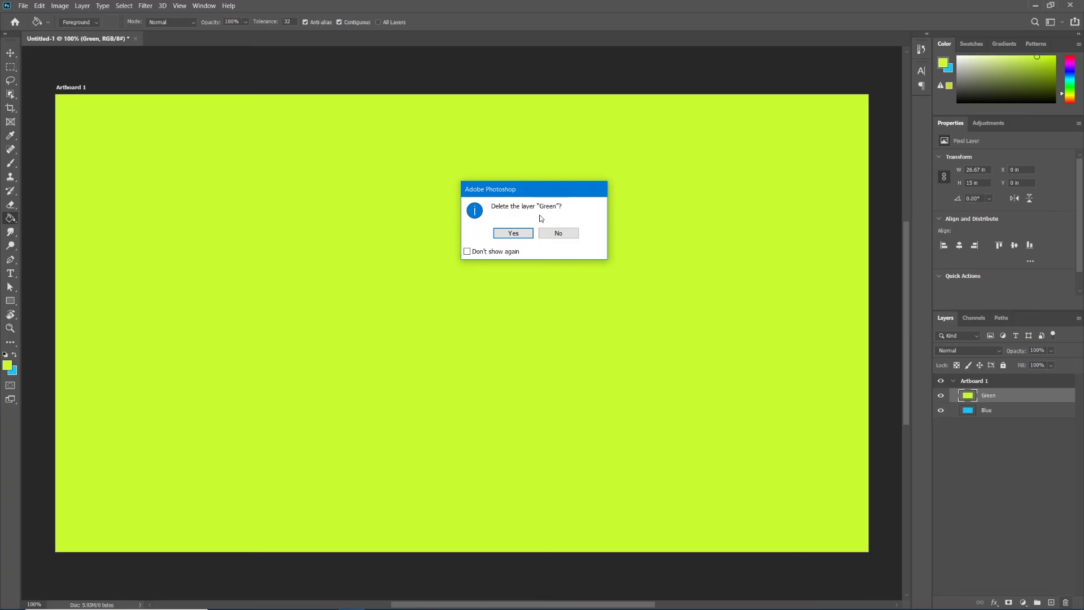
pyautogui.click(514, 234)
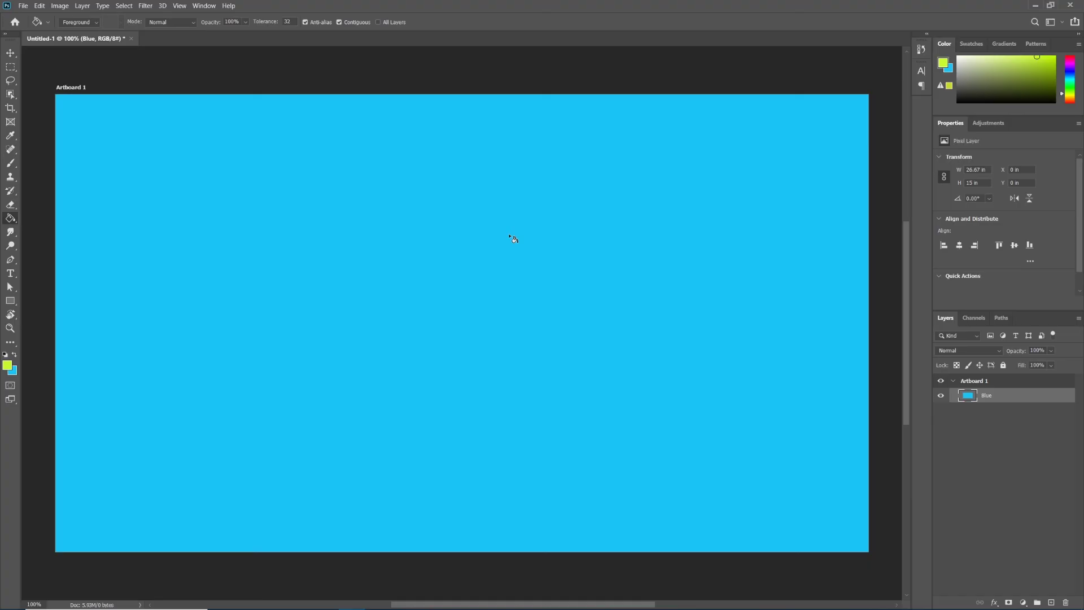
pyautogui.hotkey('ctrl', 'z')
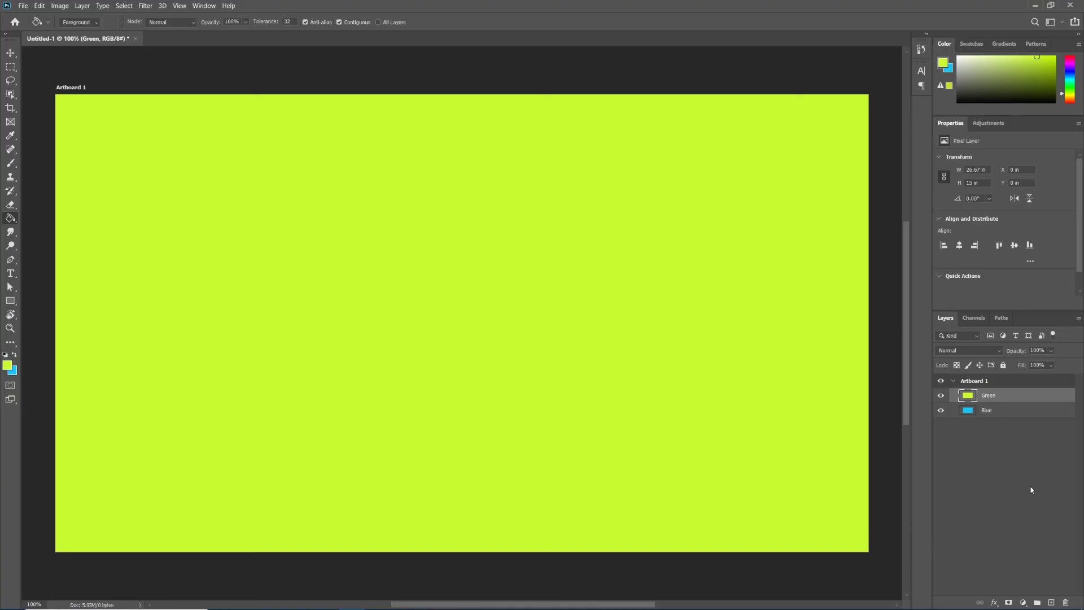
# Drag the Green layer onto the Layers panel trash icon to delete it.
pyautogui.click(1006, 416)
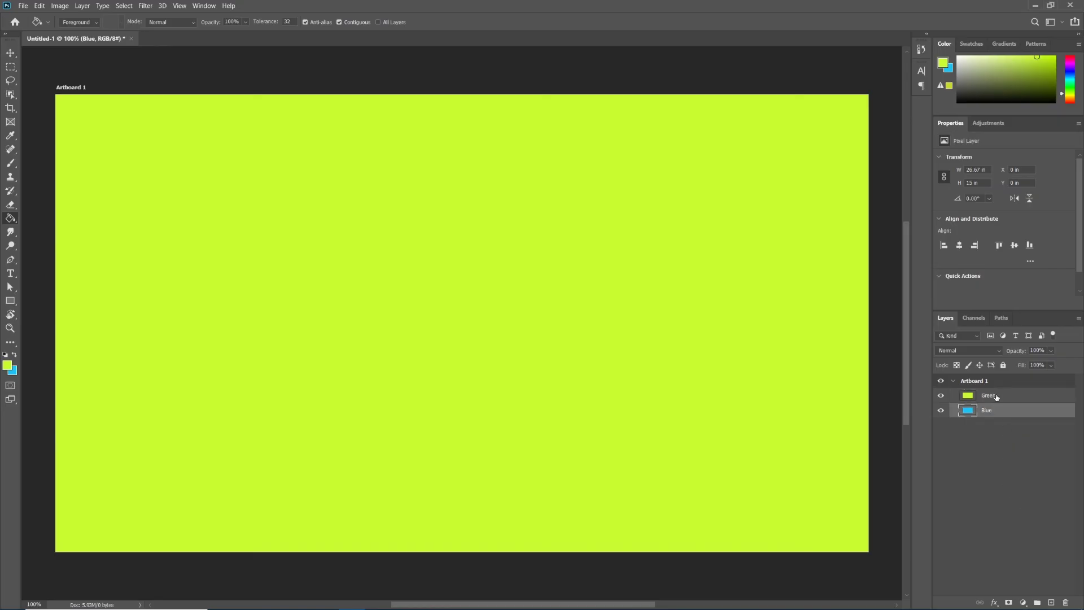
pyautogui.click(997, 397)
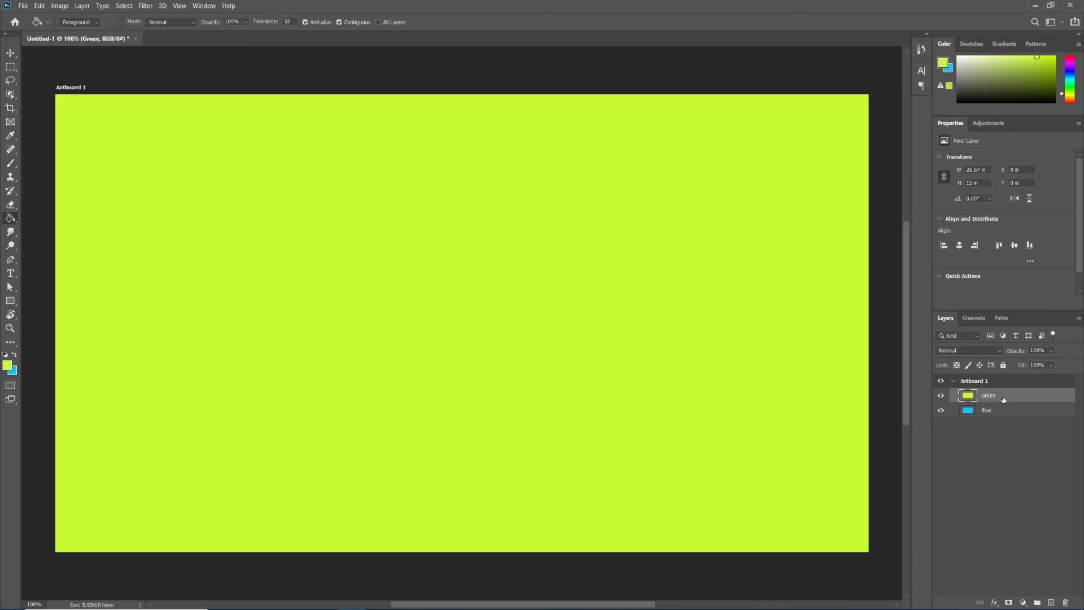
pyautogui.moveTo(996, 398); pyautogui.dragTo(1032, 485)
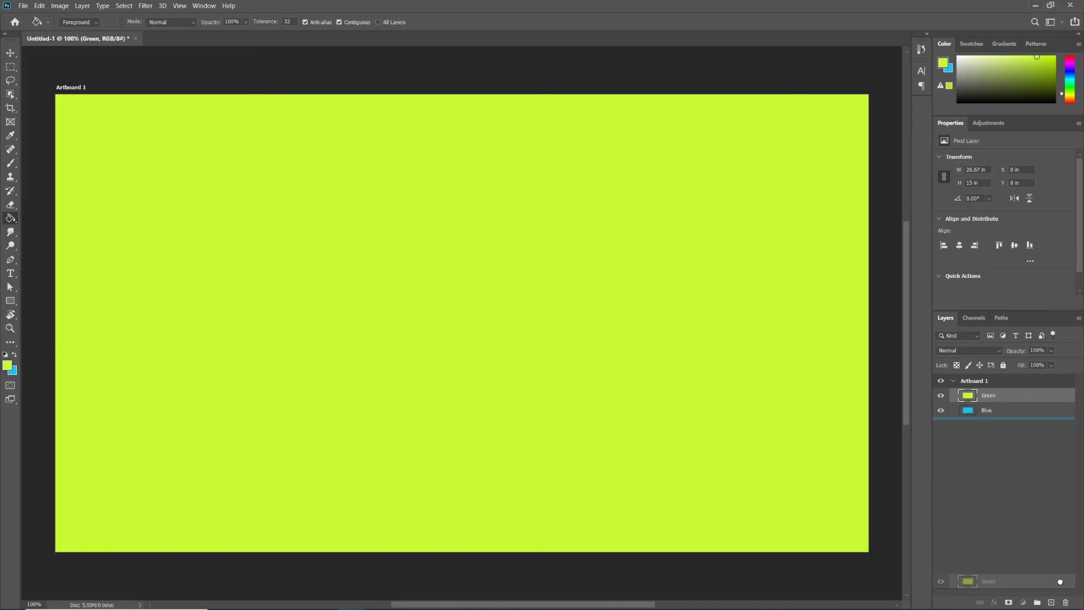
pyautogui.moveTo(1032, 486); pyautogui.dragTo(1067, 601)
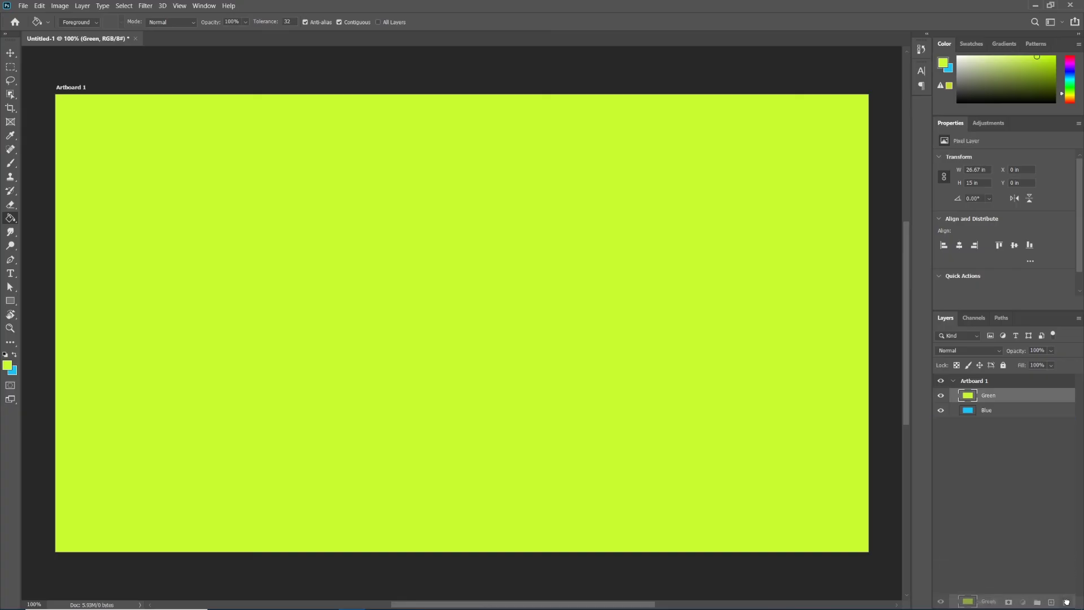
pyautogui.moveTo(1067, 601); pyautogui.dragTo(1067, 603)
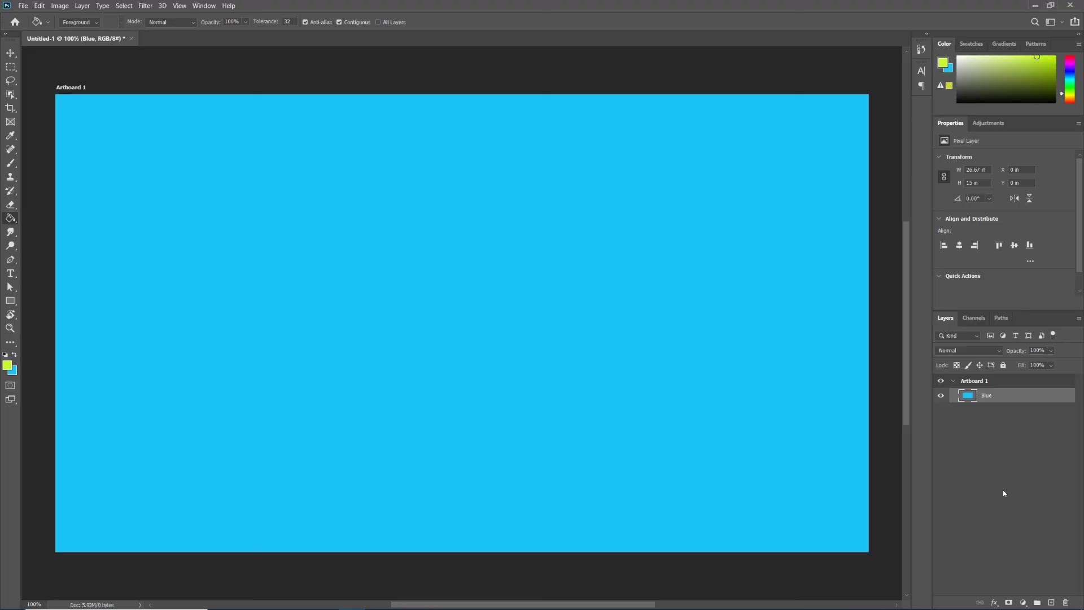
# Undo the deletion, then move Green down-right so Blue shows along top and left.
pyautogui.hotkey('ctrl', 'z')
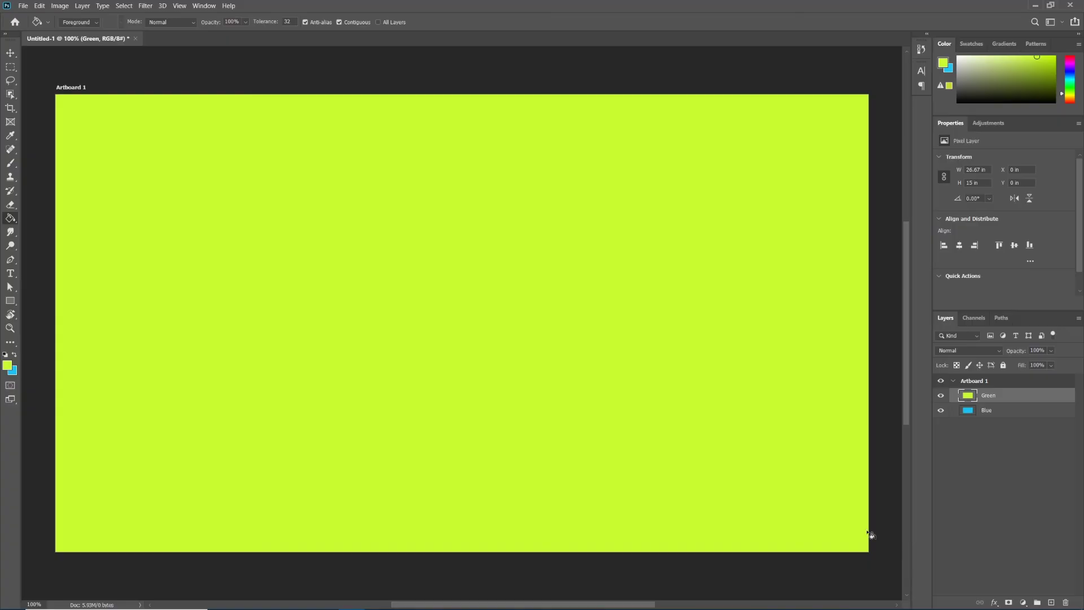
pyautogui.click(11, 54)
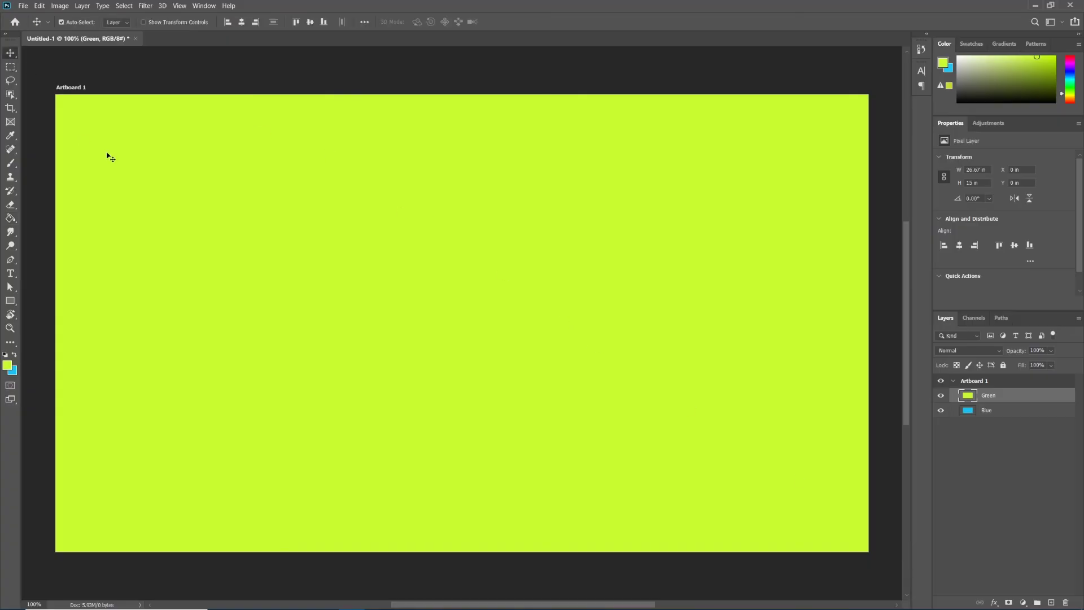
pyautogui.moveTo(106, 156); pyautogui.dragTo(206, 199)
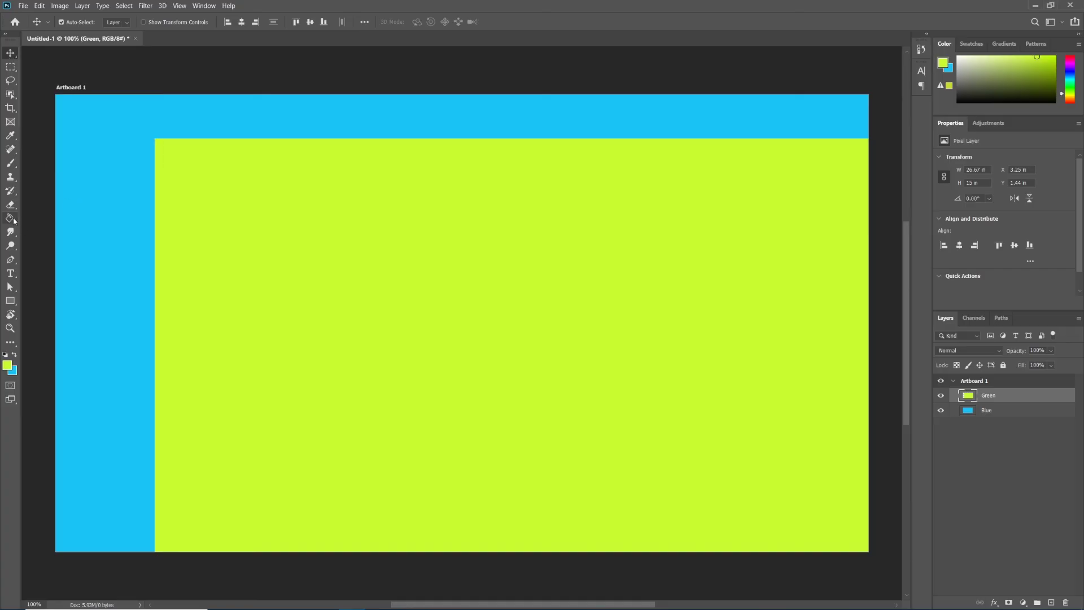
pyautogui.moveTo(261, 273); pyautogui.dragTo(288, 294)
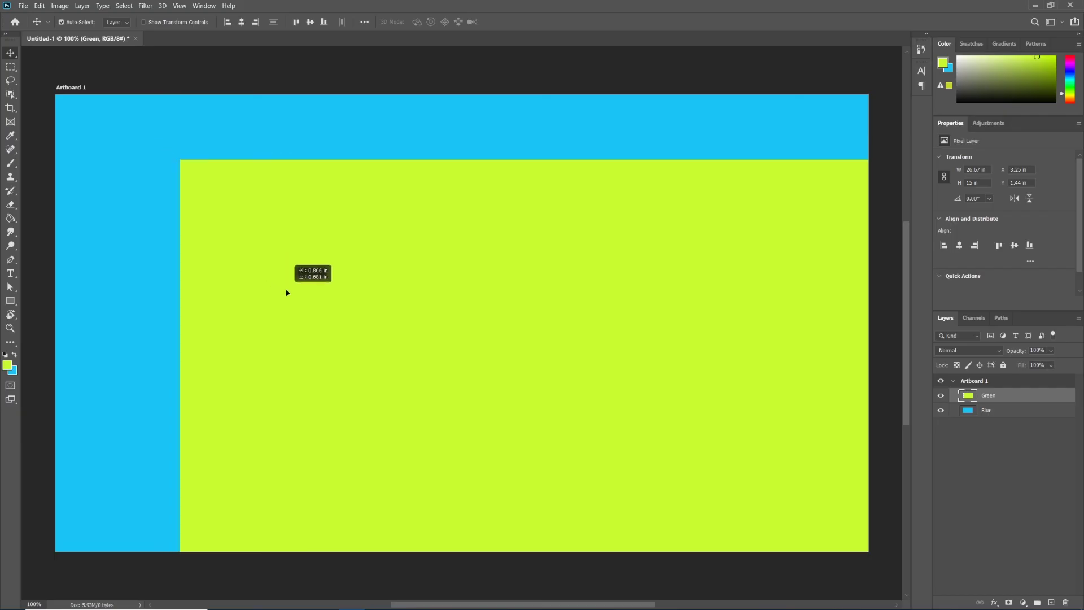